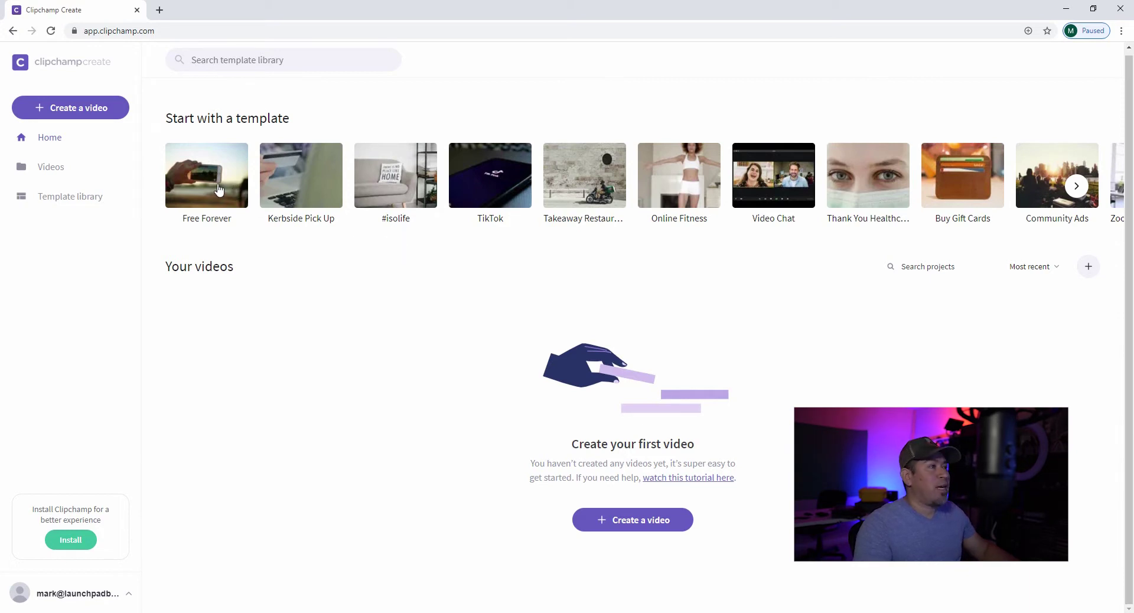
Start a project from the Kerbside Pick Up Nursery Feed Ad Template in the template library
left_click(69, 201)
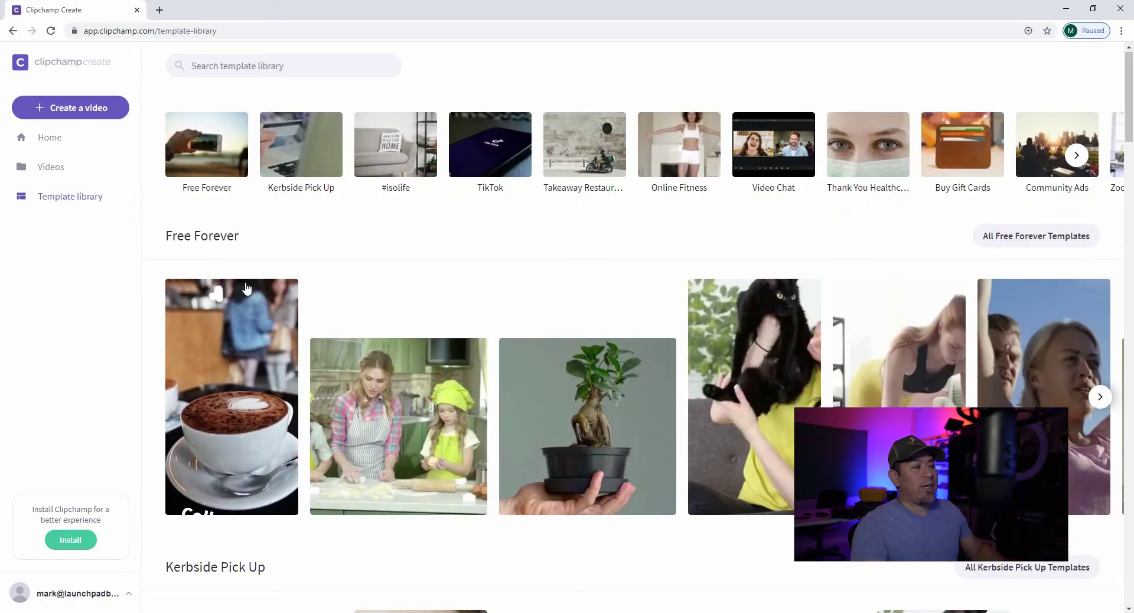
scroll(400, 355, "down", 2)
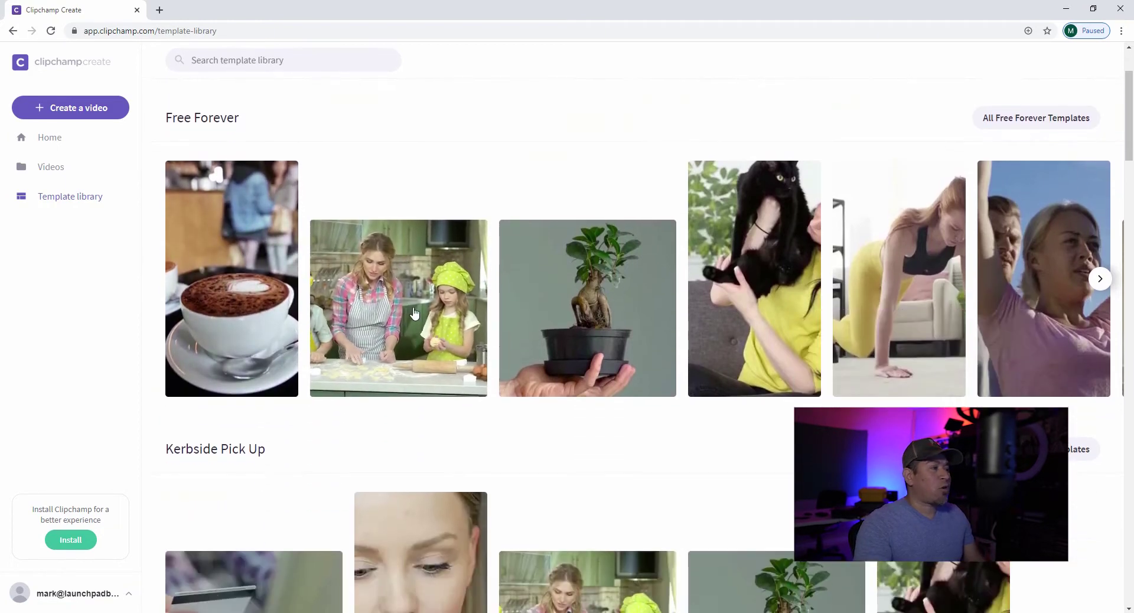
scroll(553, 298, "down", 1)
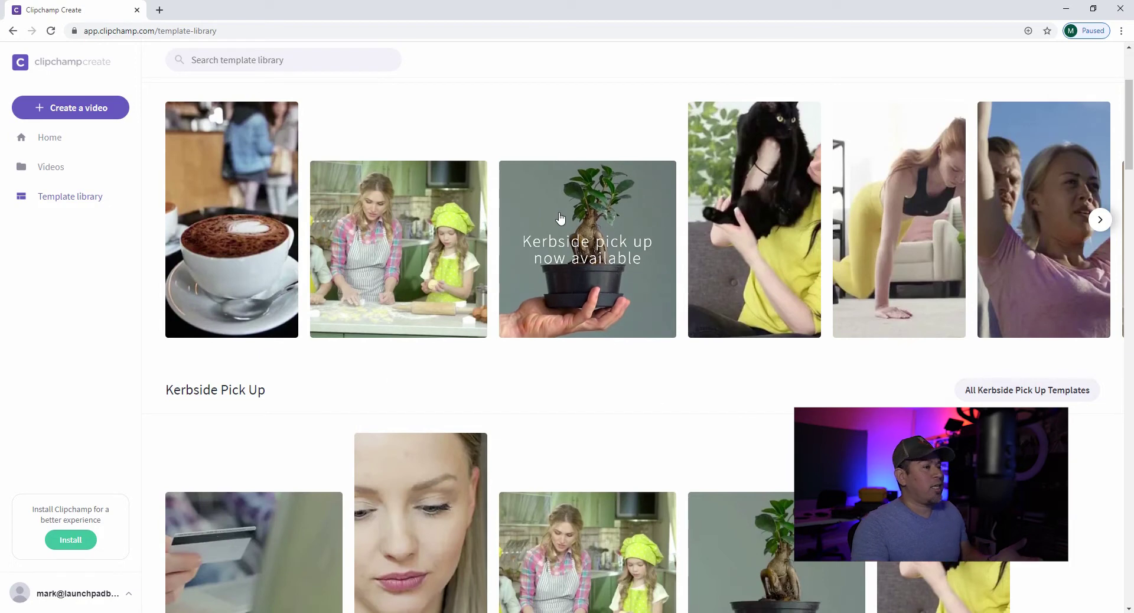
left_click(560, 218)
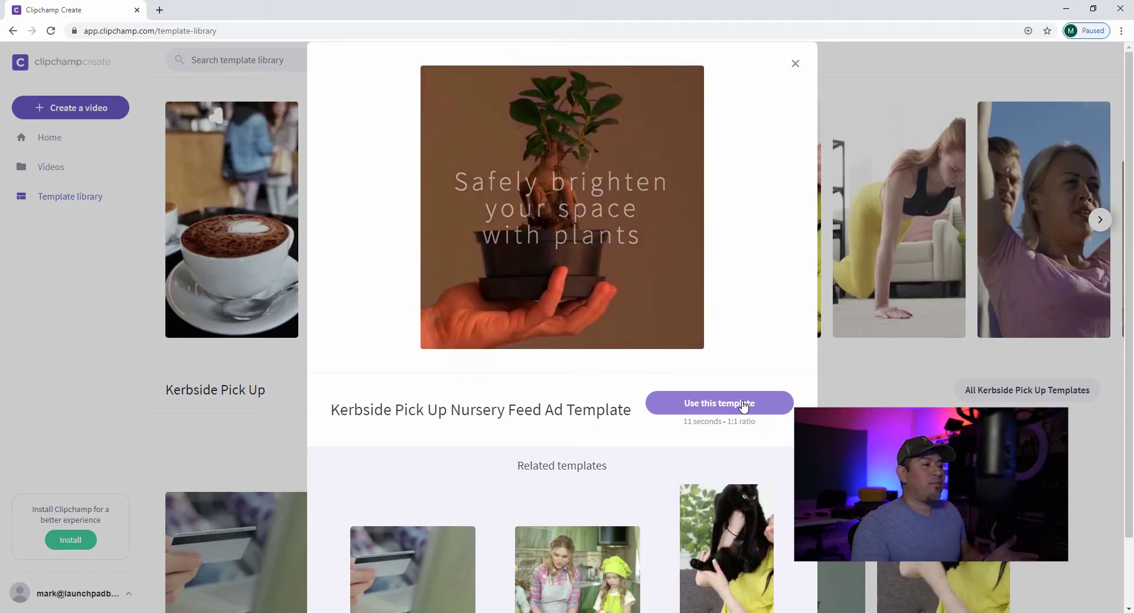
left_click(744, 405)
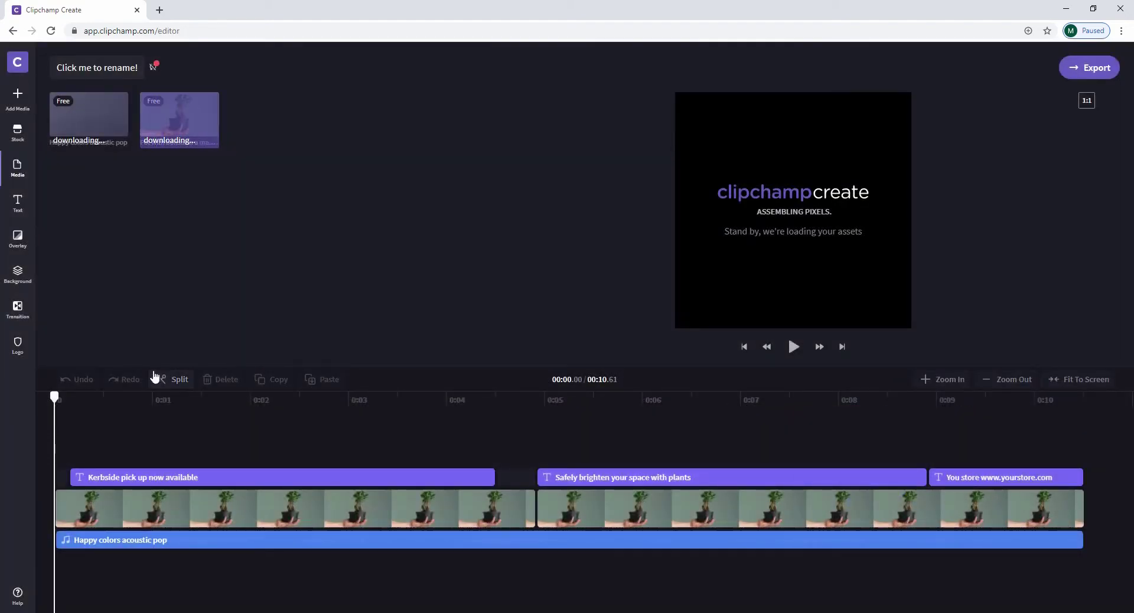
Preview the template project by scrubbing through its first few seconds, and return to the home page
left_click_drag(54, 397, 104, 399)
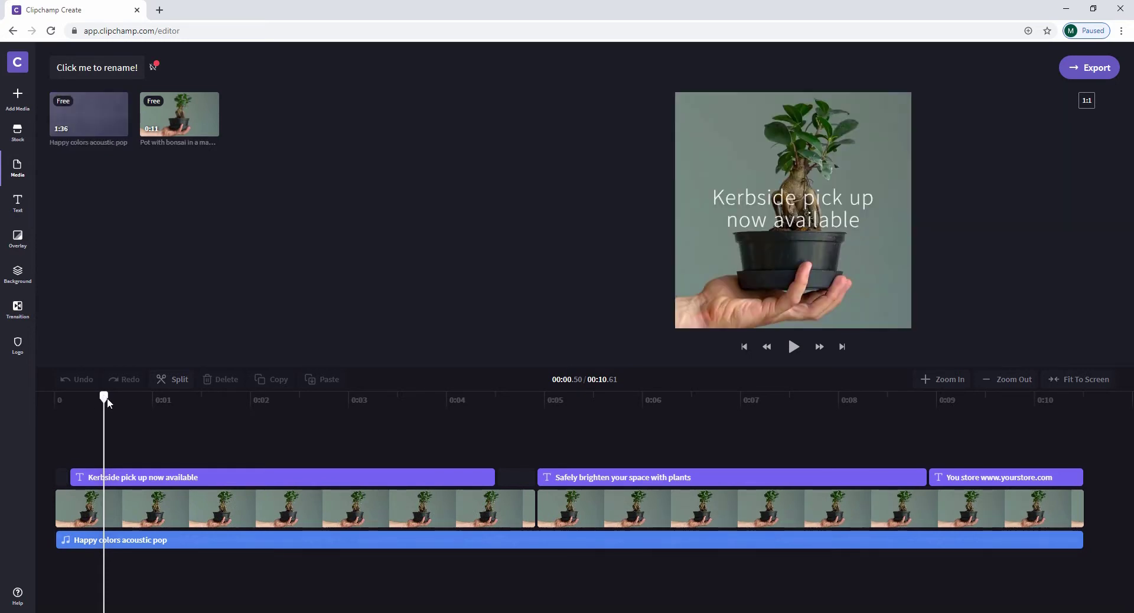
left_click_drag(107, 398, 390, 437)
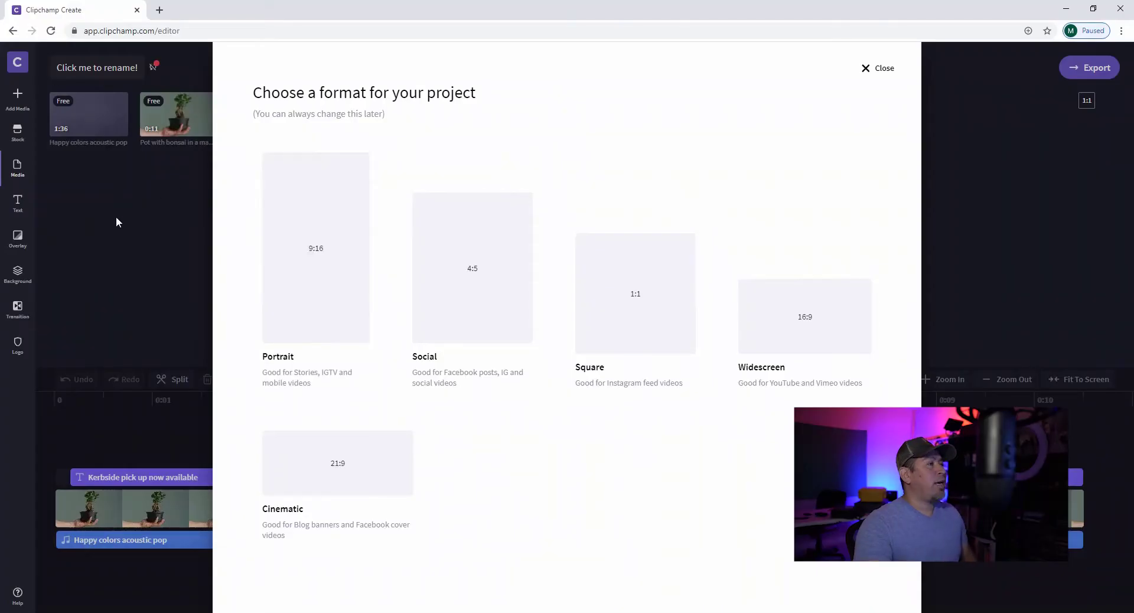
left_click(117, 220)
left_click(27, 68)
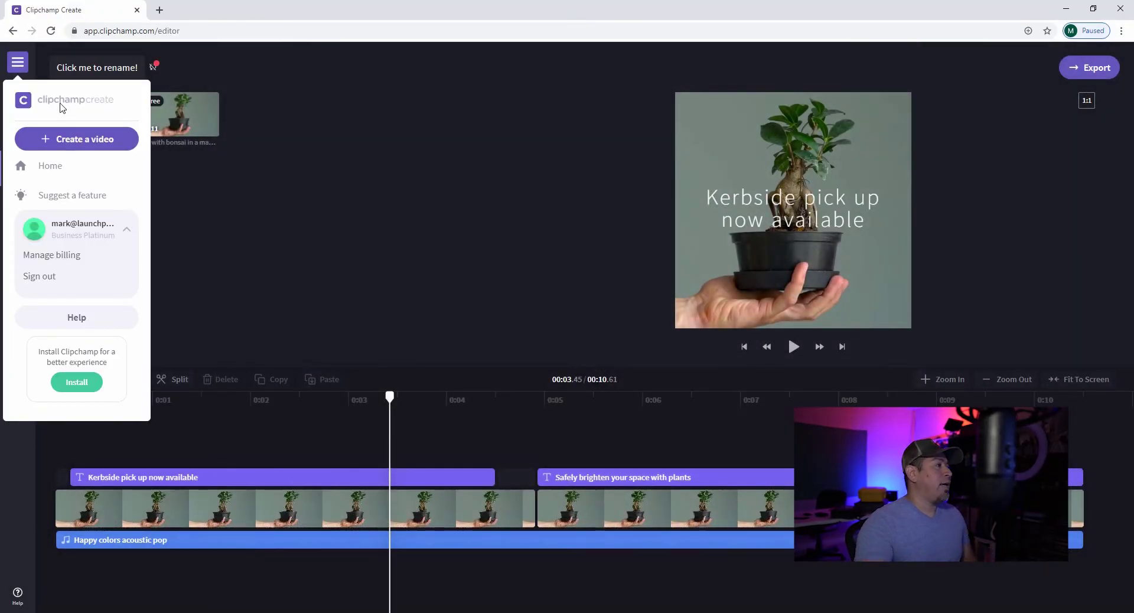
left_click(50, 166)
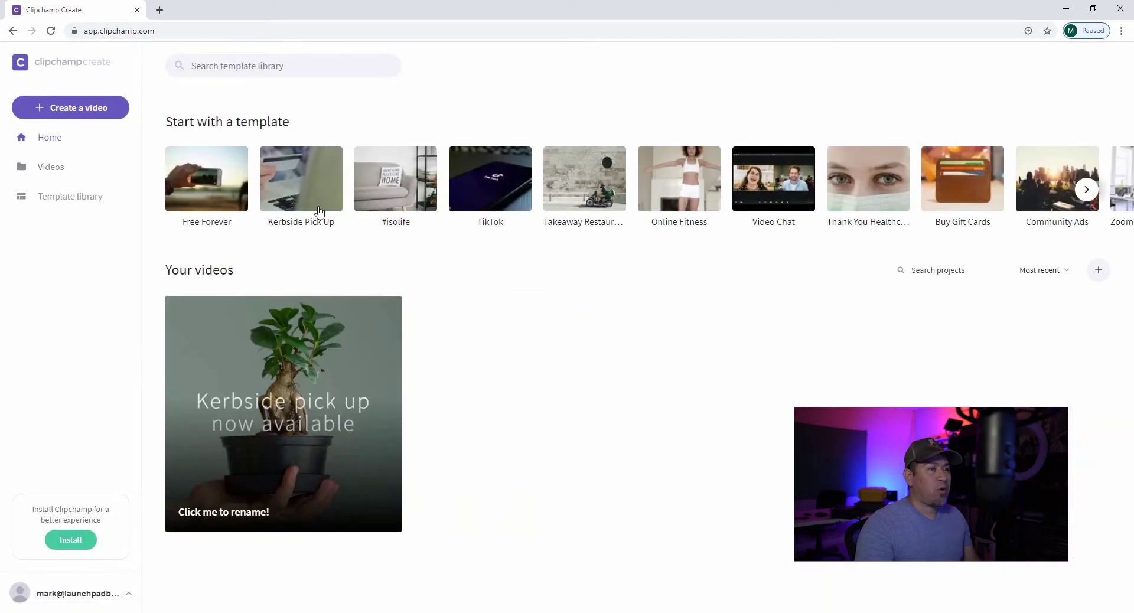
Create a new blank video project in the Widescreen 16:9 format
mouse_move(377, 324)
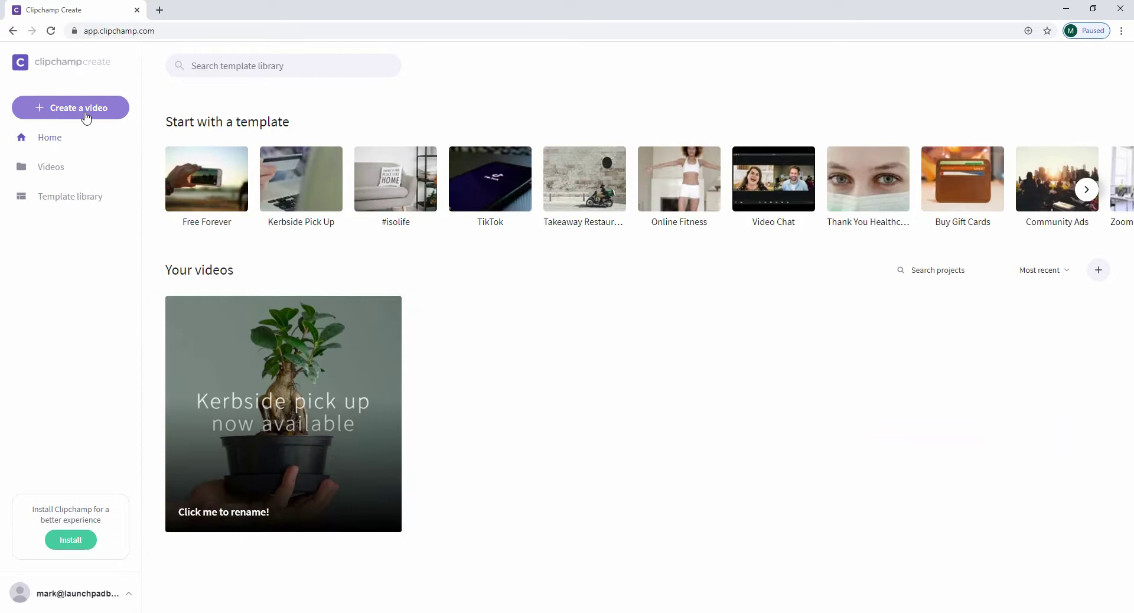
left_click(83, 107)
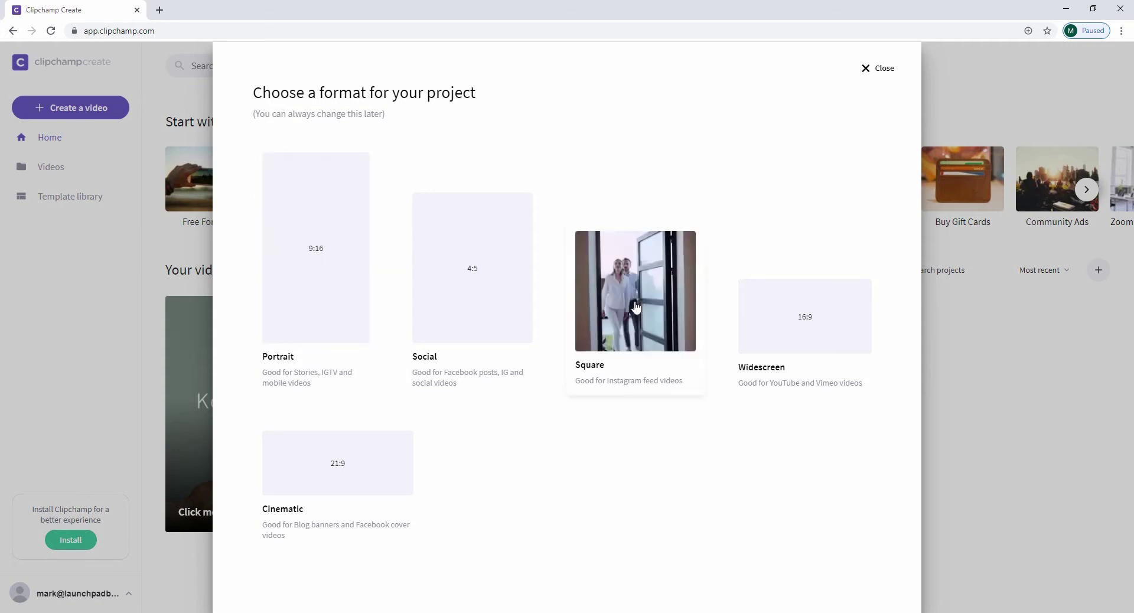
left_click(773, 329)
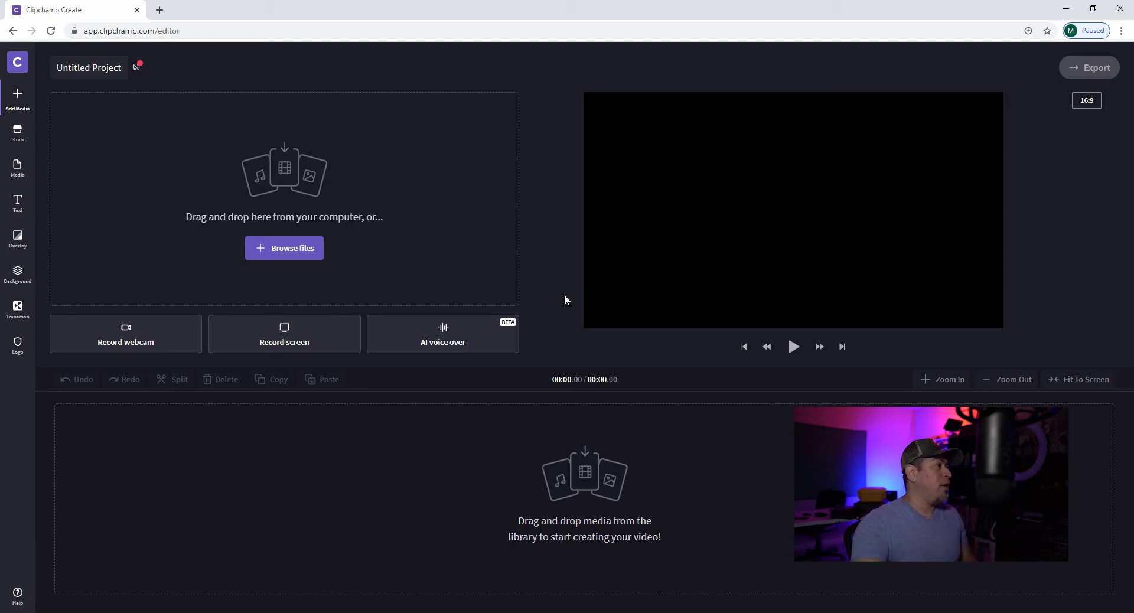
Look over the source video clips in the anchor clipchamp folder in File Explorer
left_click(449, 612)
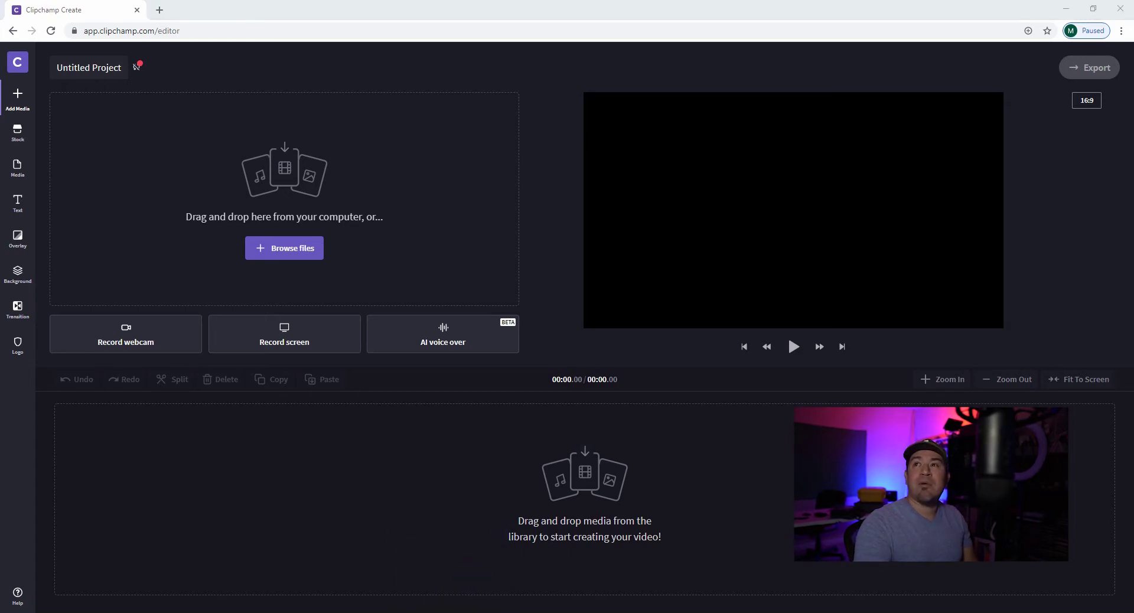
left_click_drag(965, 106, 535, 106)
double_click(534, 107)
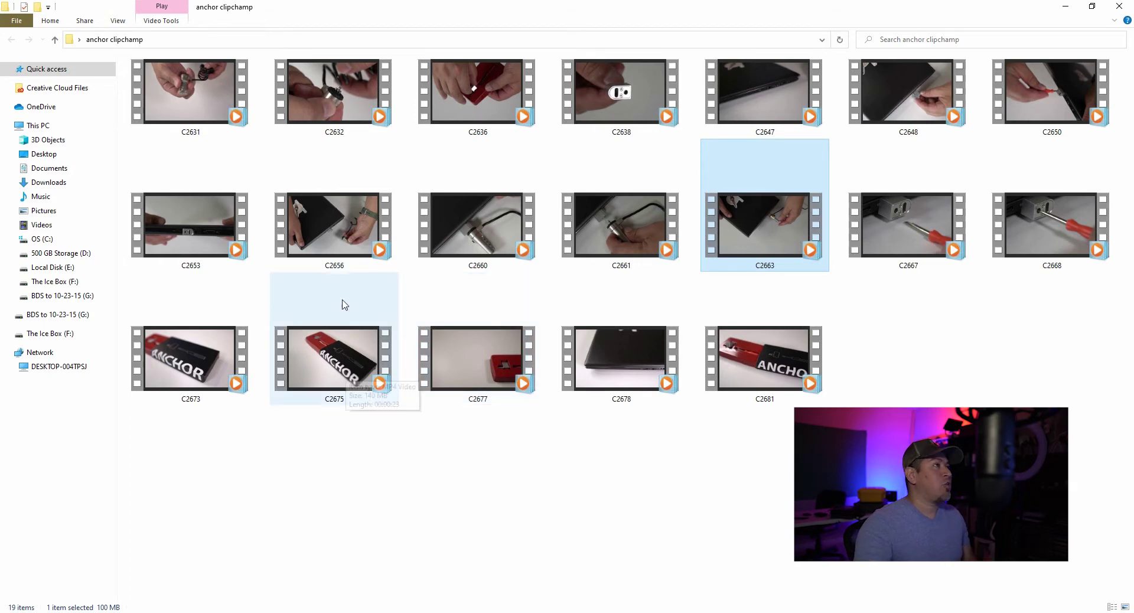
left_click_drag(455, 14, 1133, 195)
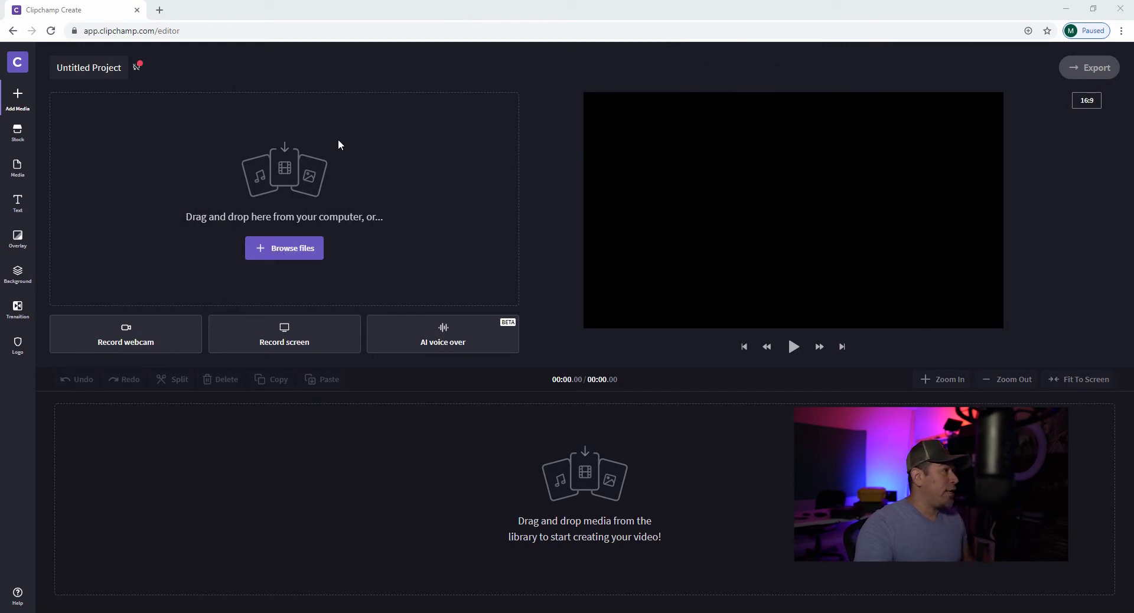
Import the clip C2673 from the anchor clipchamp folder on the Desktop into the project media
left_click(289, 254)
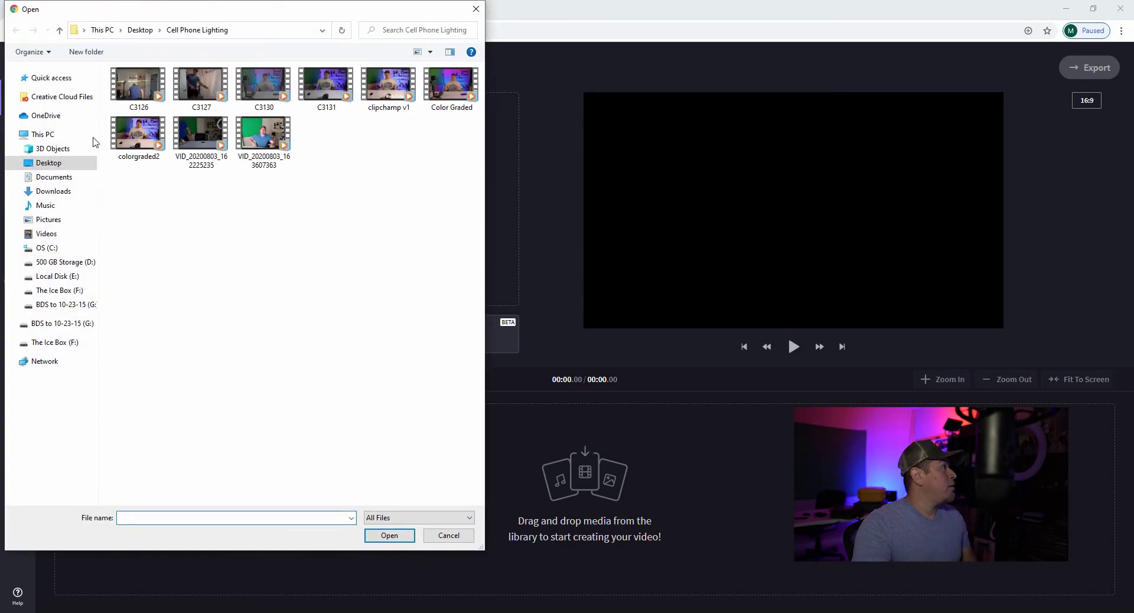
left_click(56, 164)
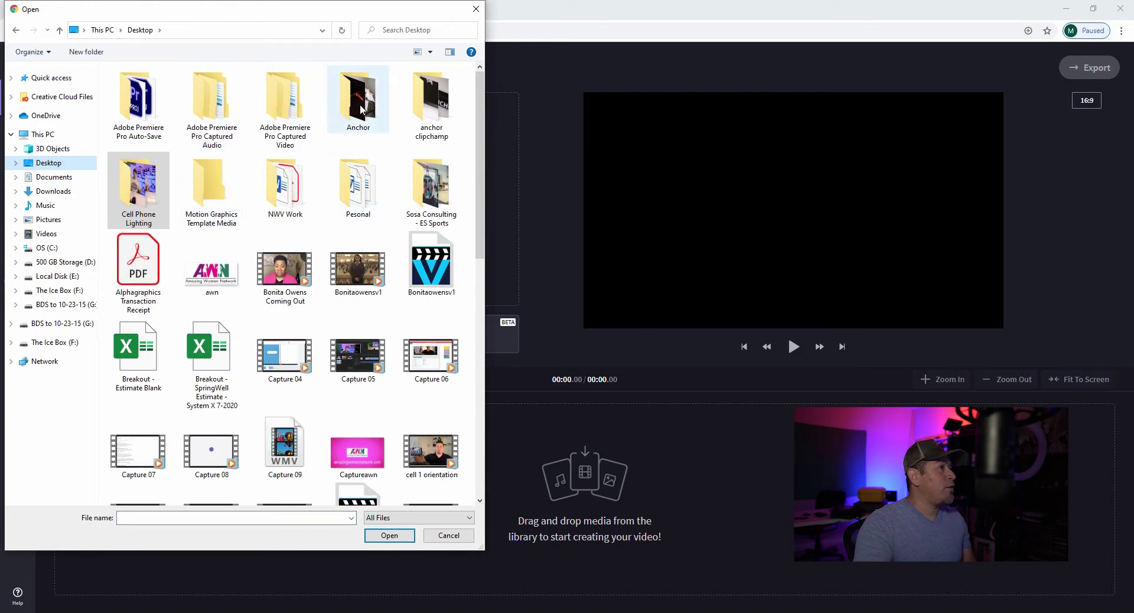
double_click(428, 100)
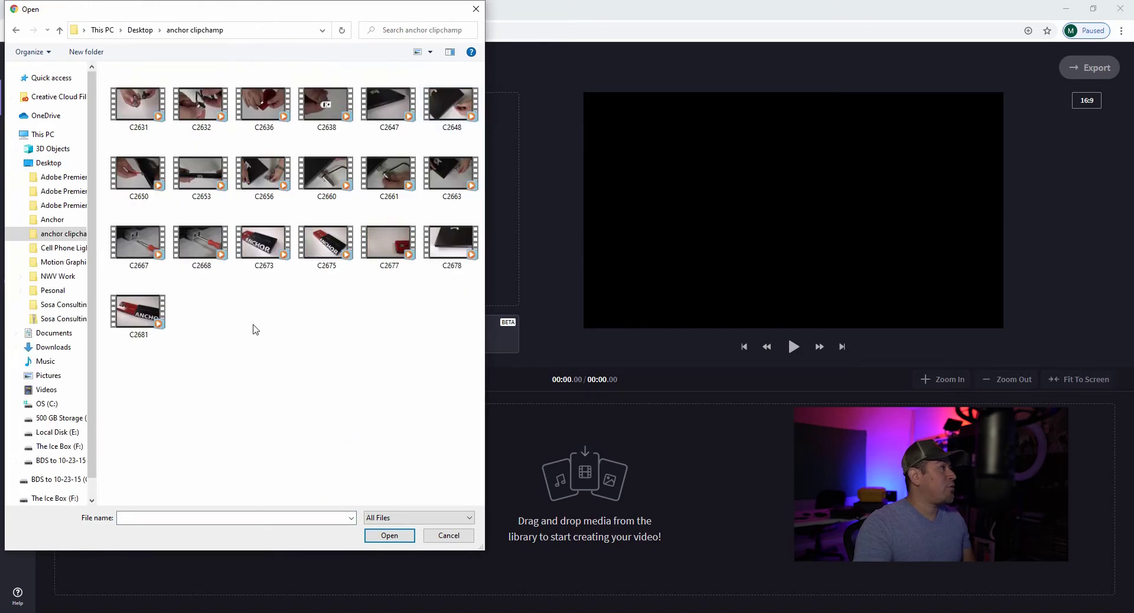
left_click_drag(233, 17, 440, 67)
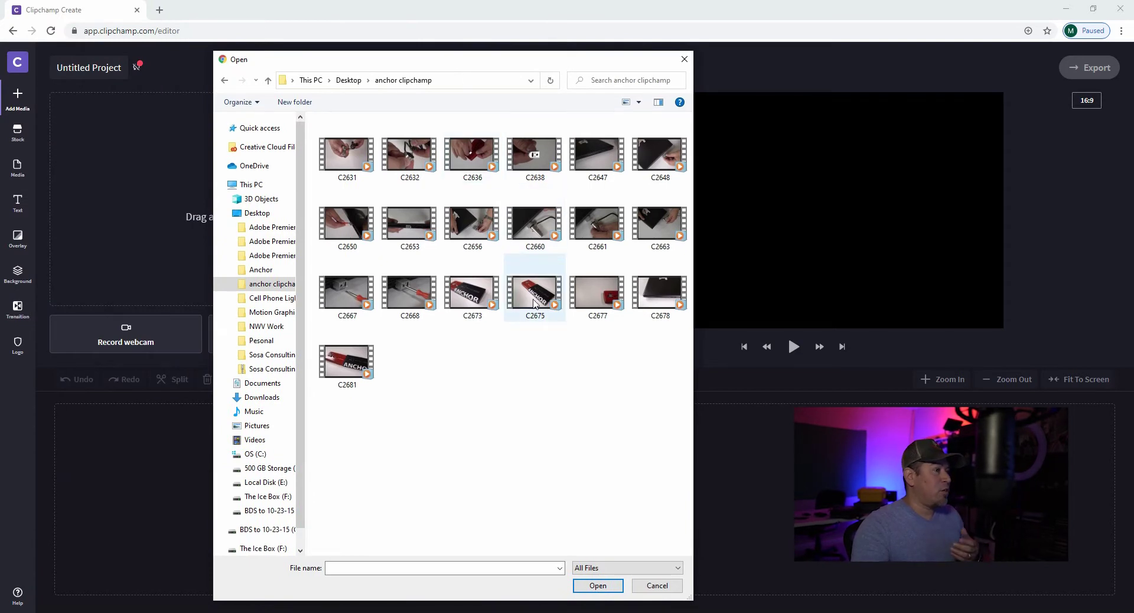
double_click(475, 294)
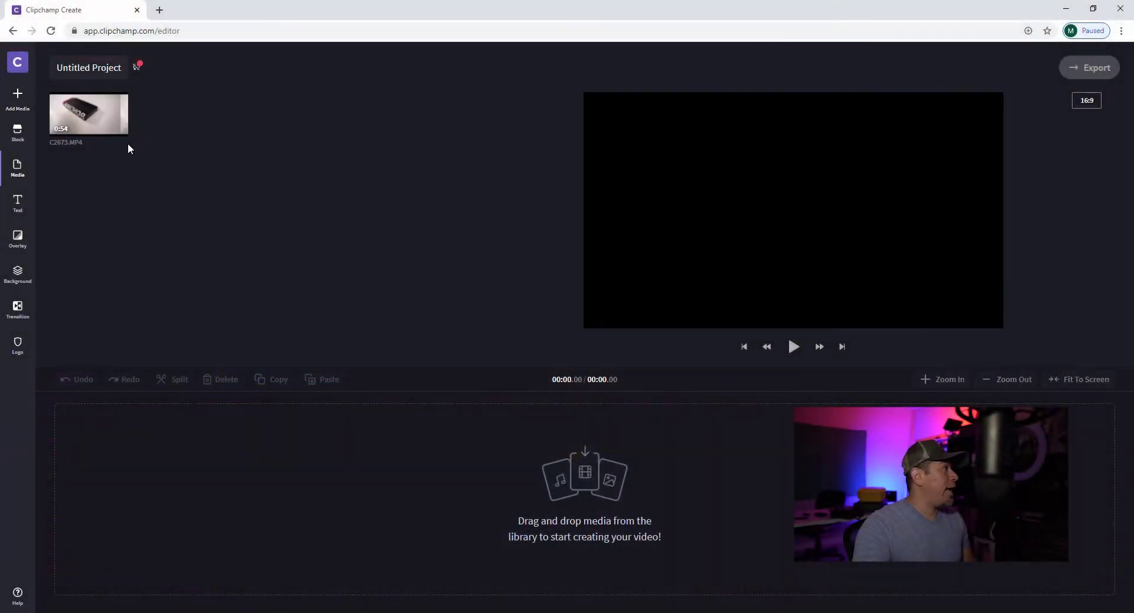
Import the clip C2675 from the anchor clipchamp folder into the project media
left_click(17, 100)
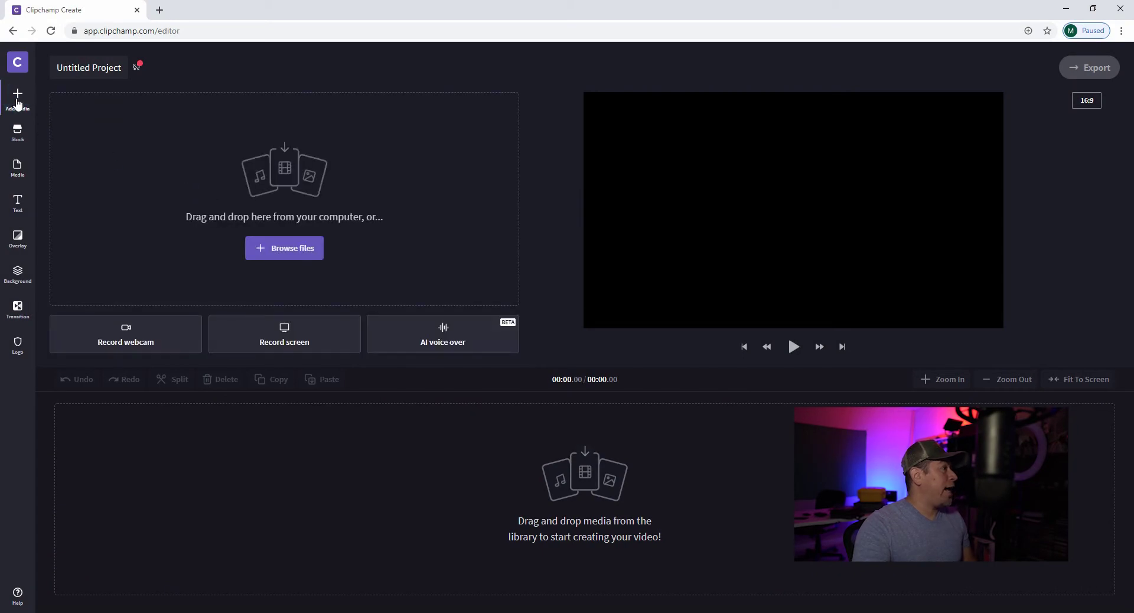
left_click(277, 253)
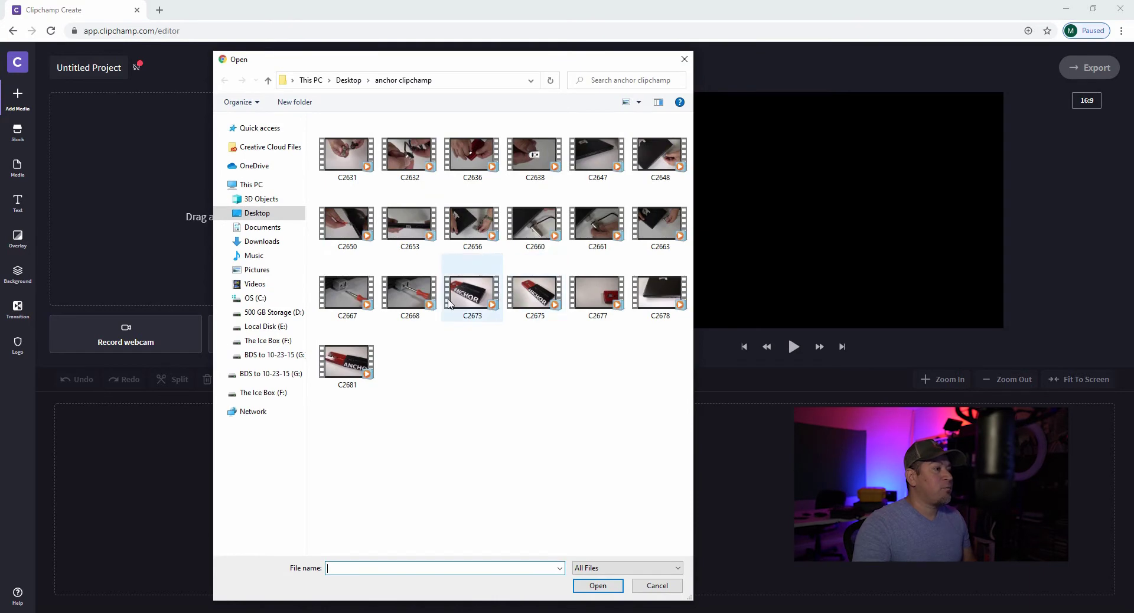
double_click(535, 293)
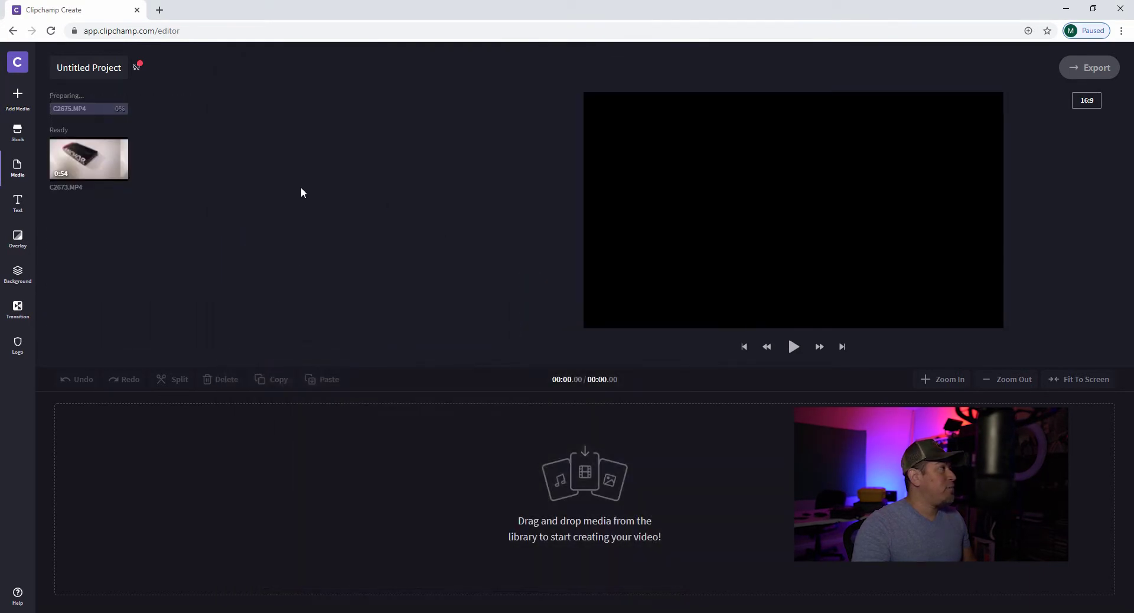
Import the clips C2677 and C2681 together from the anchor clipchamp folder
left_click(27, 97)
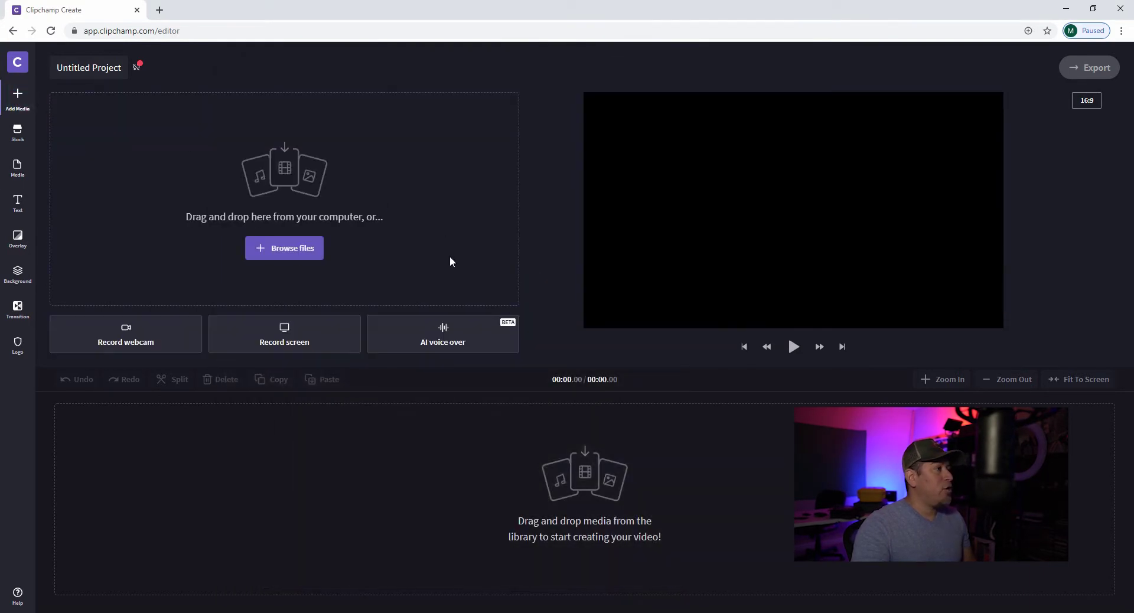
left_click(306, 255)
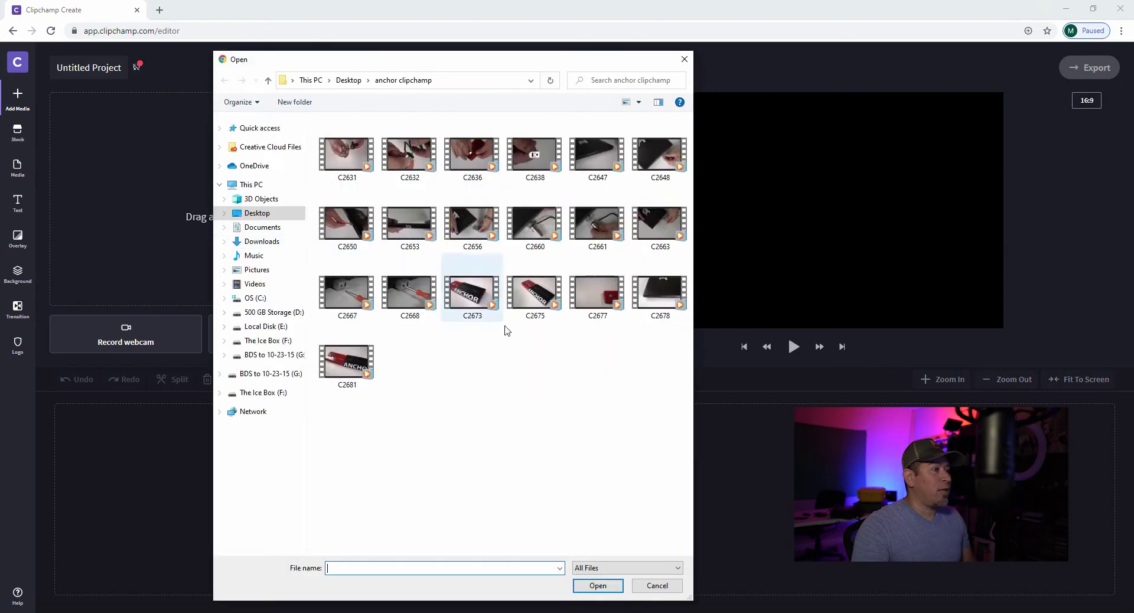
left_click(594, 291)
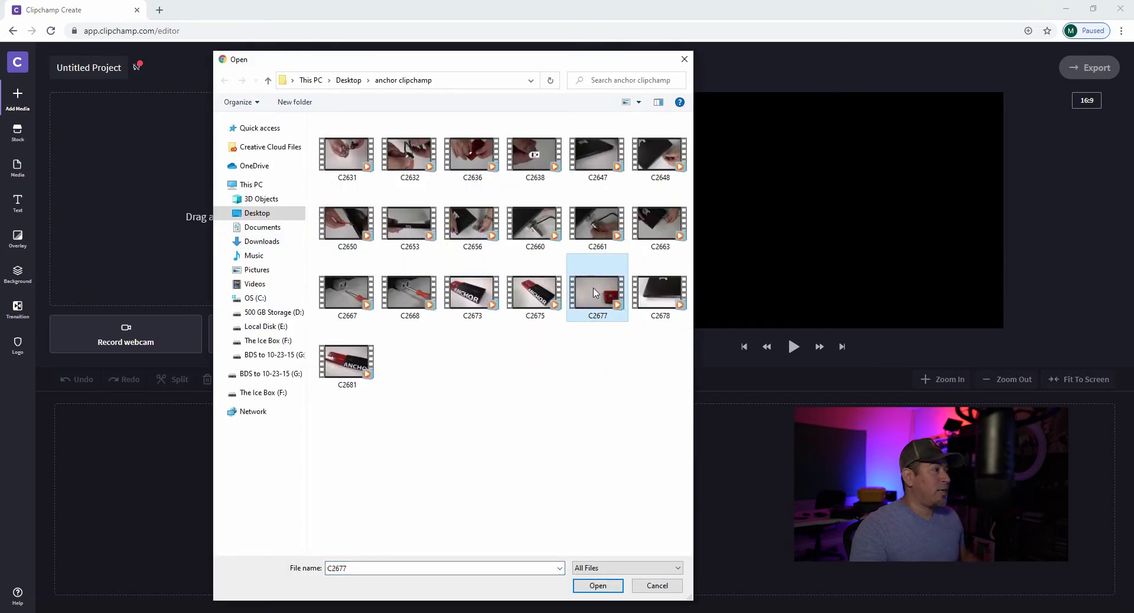
left_click(346, 359, "ctrl")
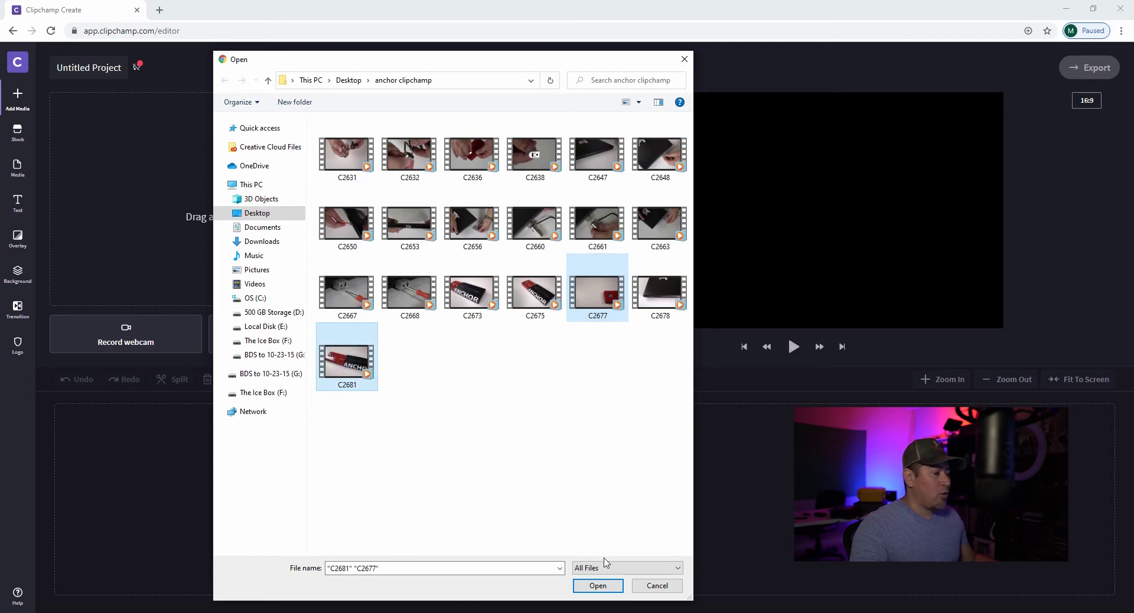
left_click(597, 585)
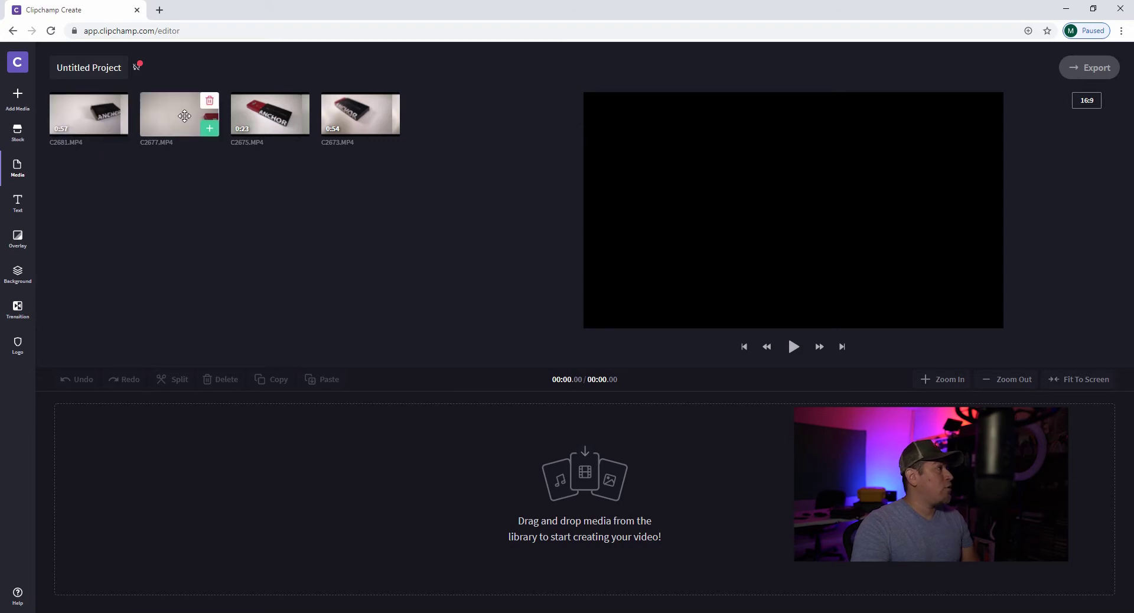
Place the clip C2673.MP4 at the start of the empty timeline
mouse_move(272, 114)
left_click_drag(328, 128, 161, 455)
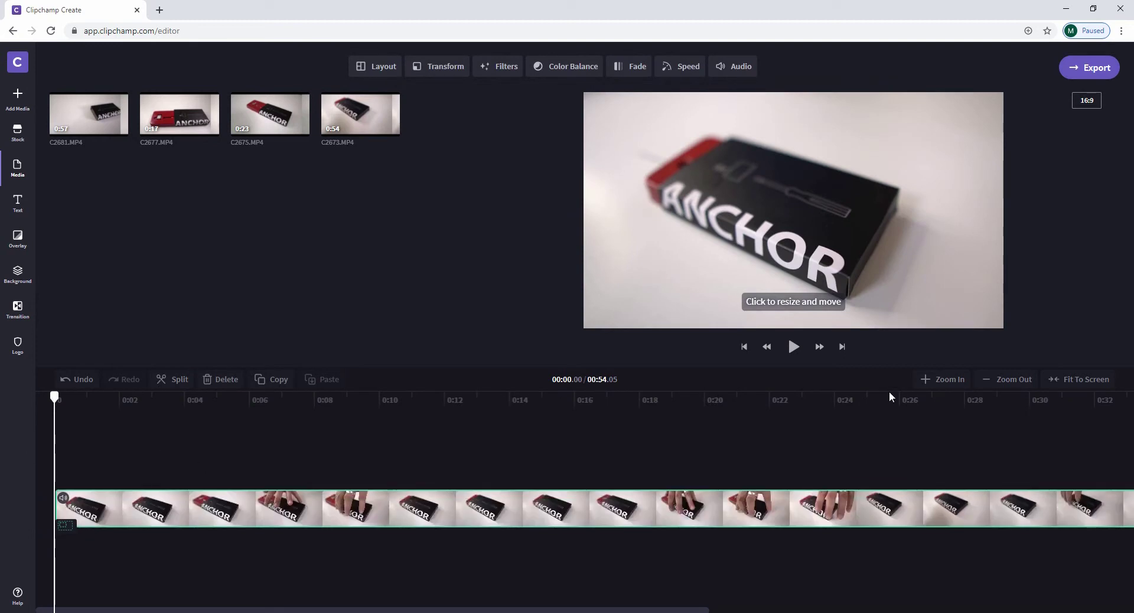
Examine the clip on the timeline at closer and wider zoom levels
left_click(943, 384)
left_click(942, 383)
left_click(942, 383)
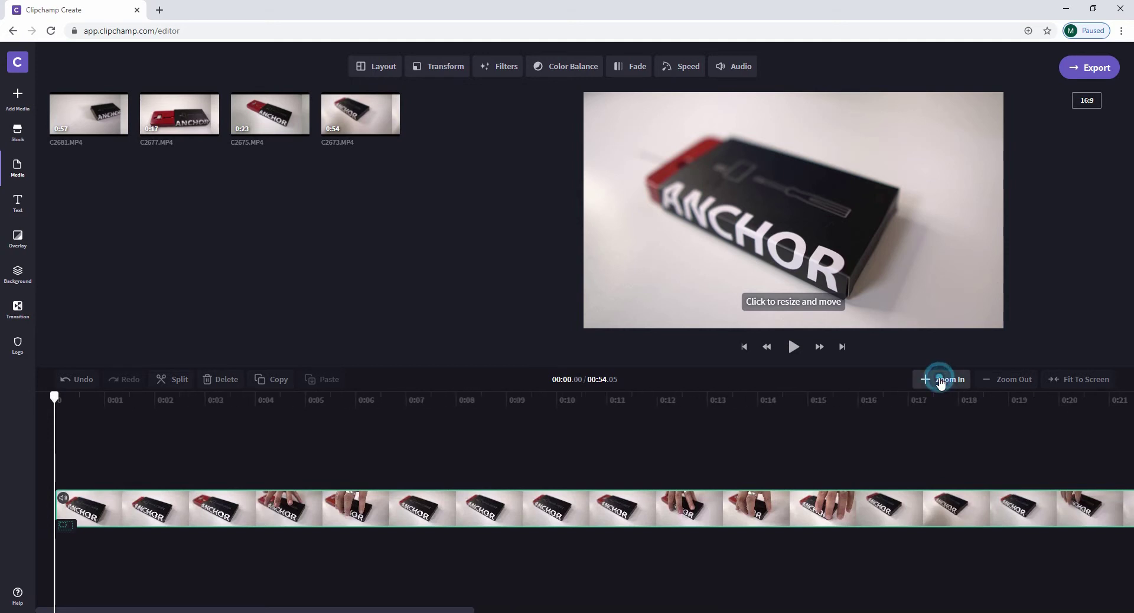
left_click(941, 383)
left_click(941, 382)
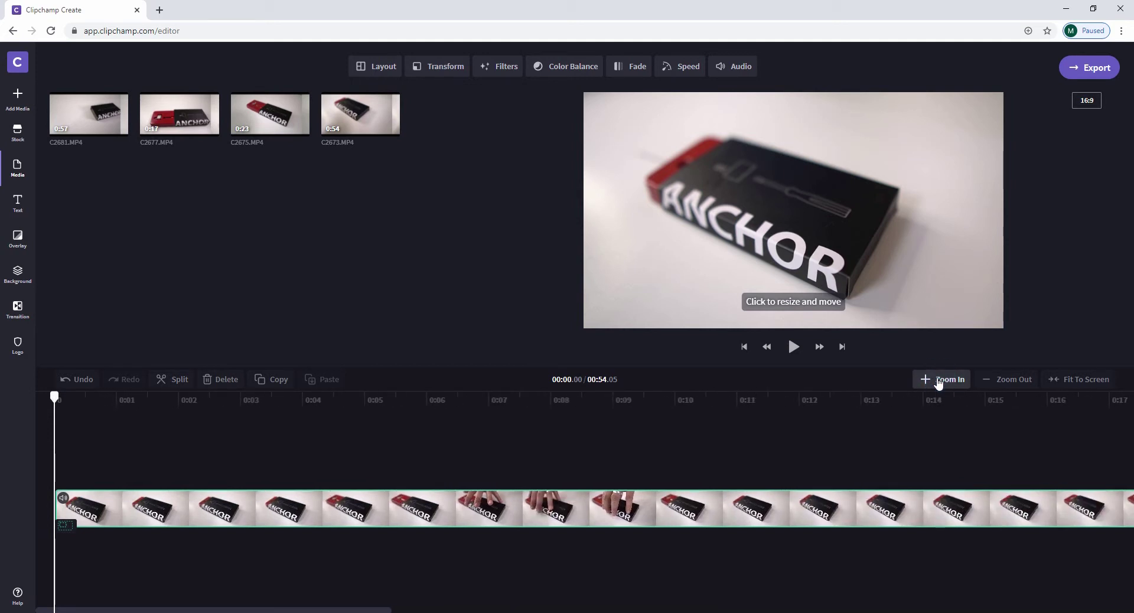
left_click(1003, 381)
left_click(1003, 380)
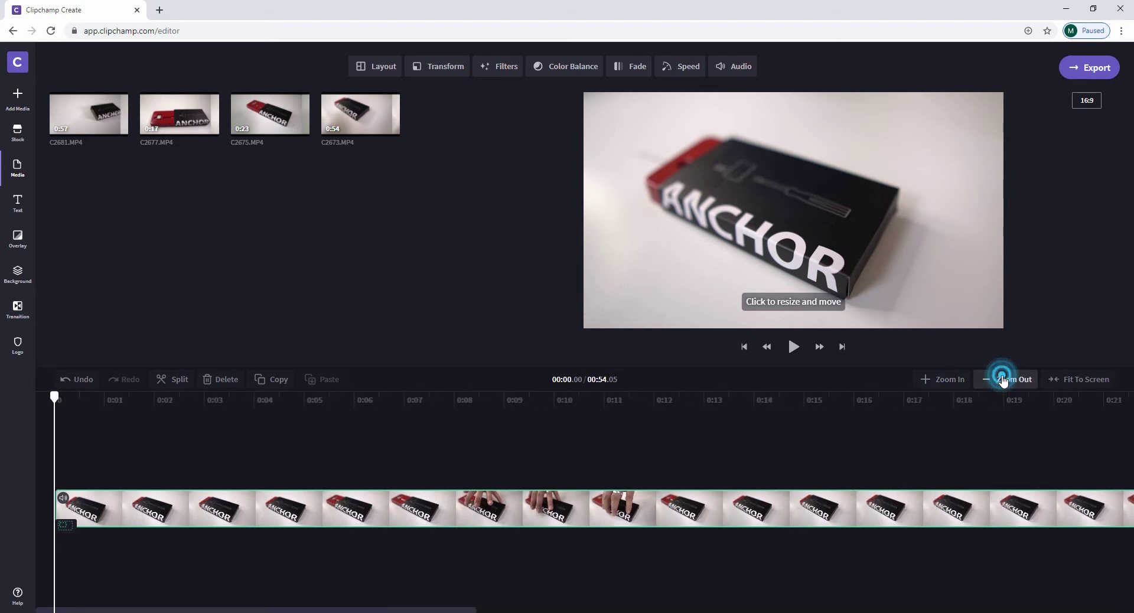
left_click(1002, 381)
left_click(1003, 380)
left_click(1002, 381)
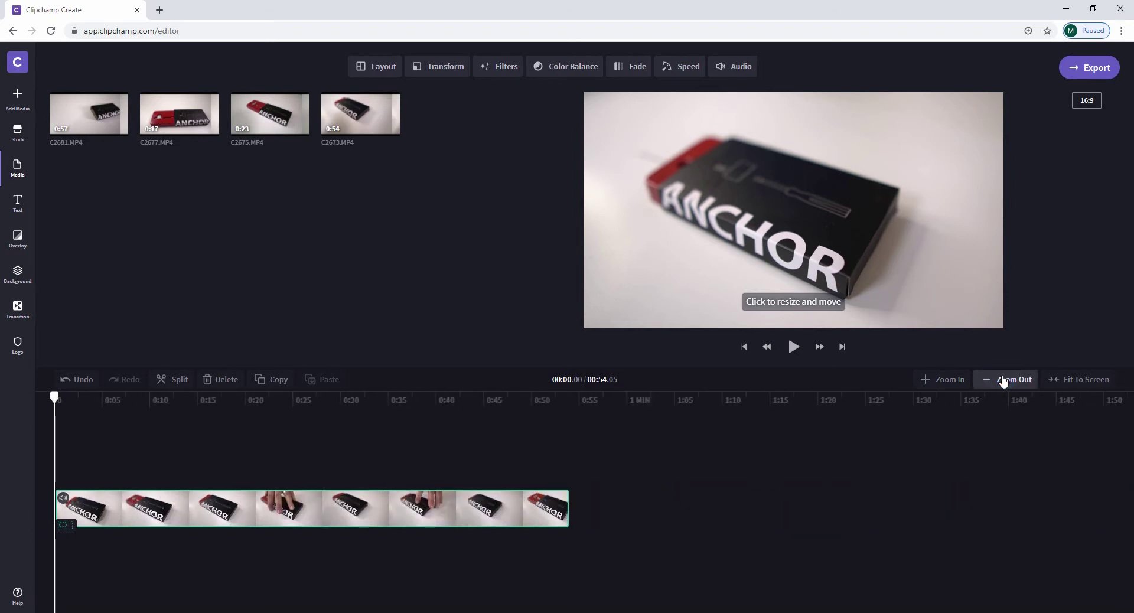
Fit the C2673 clip to the timeline width and review its footage by playing and scrubbing through it
left_click(1083, 379)
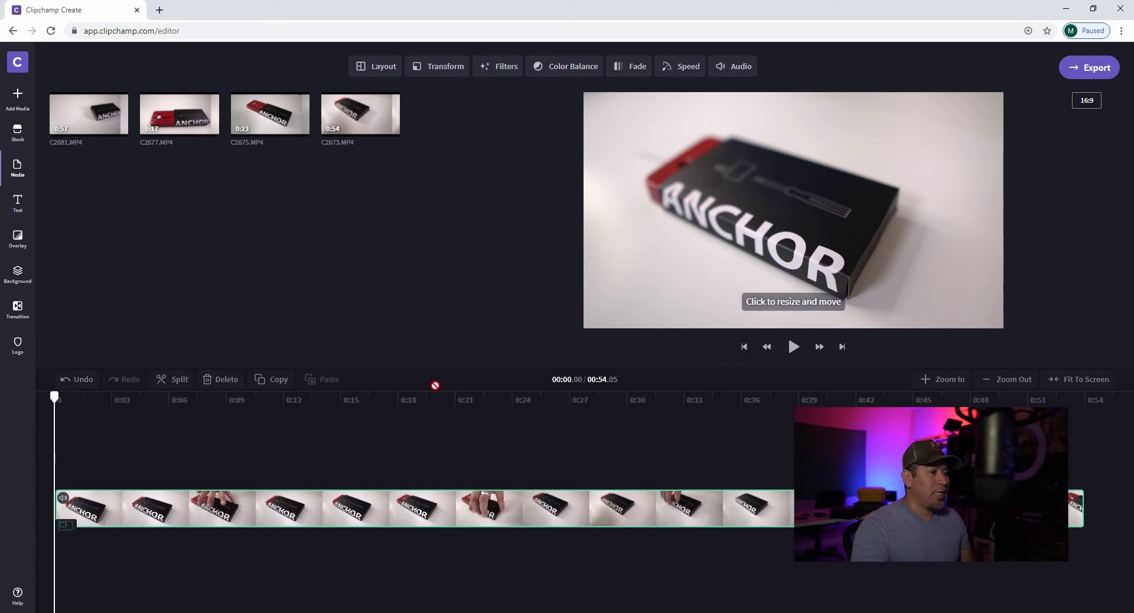
left_click(794, 348)
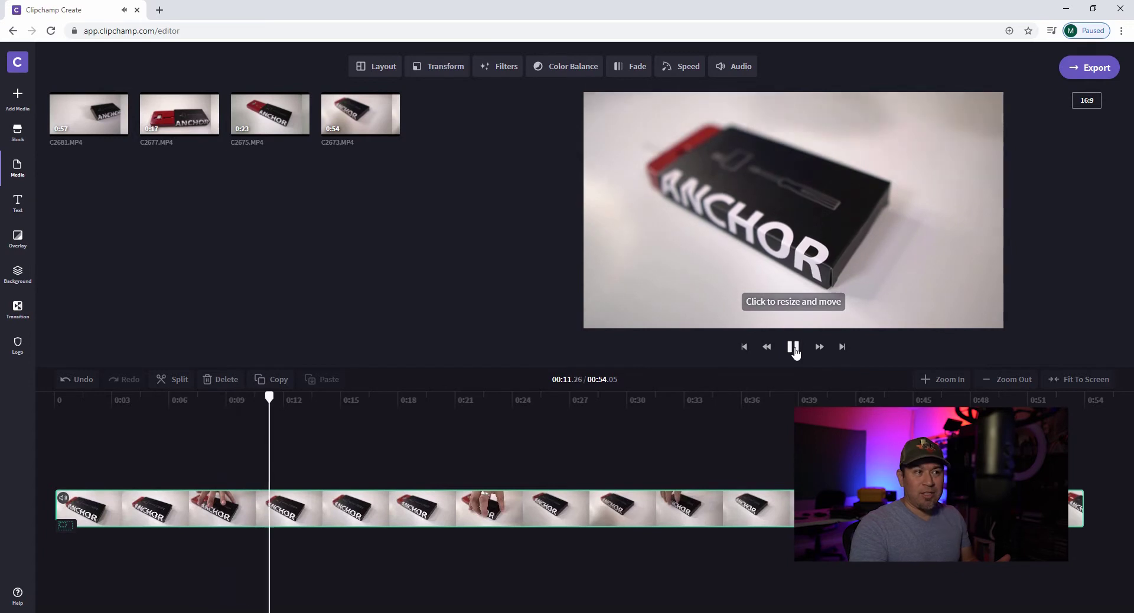
left_click(794, 348)
left_click_drag(279, 397, 572, 397)
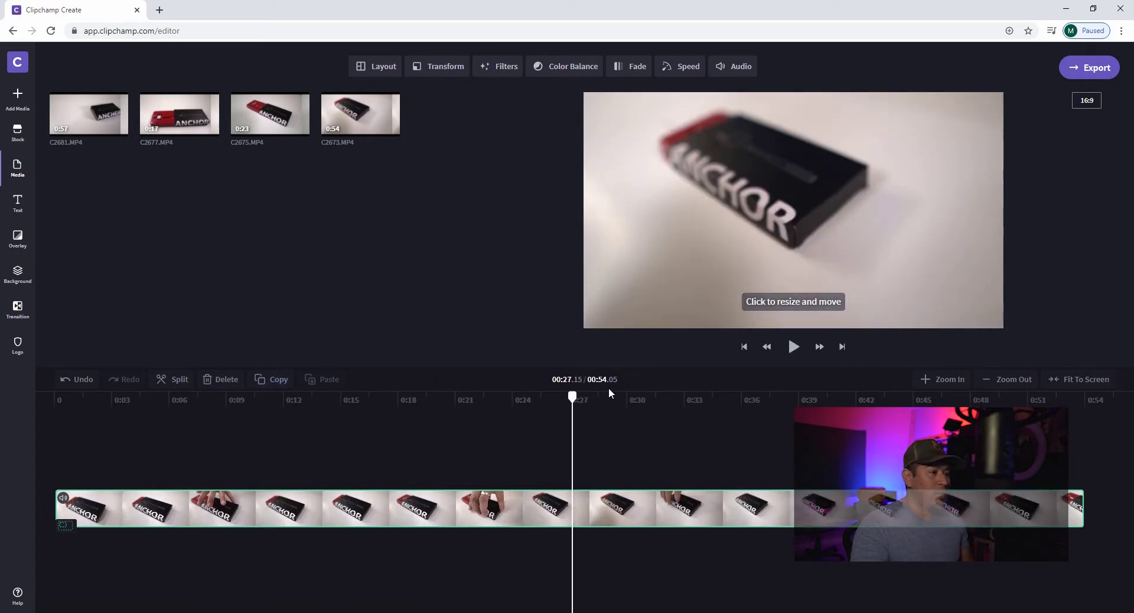
left_click(703, 399)
left_click(776, 397)
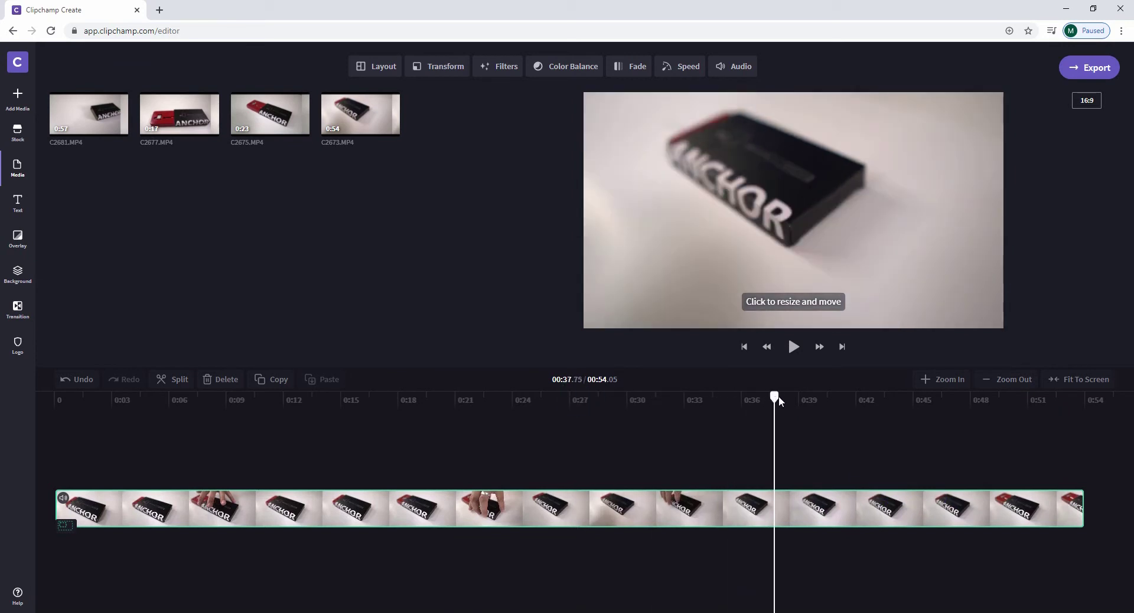
left_click(794, 346)
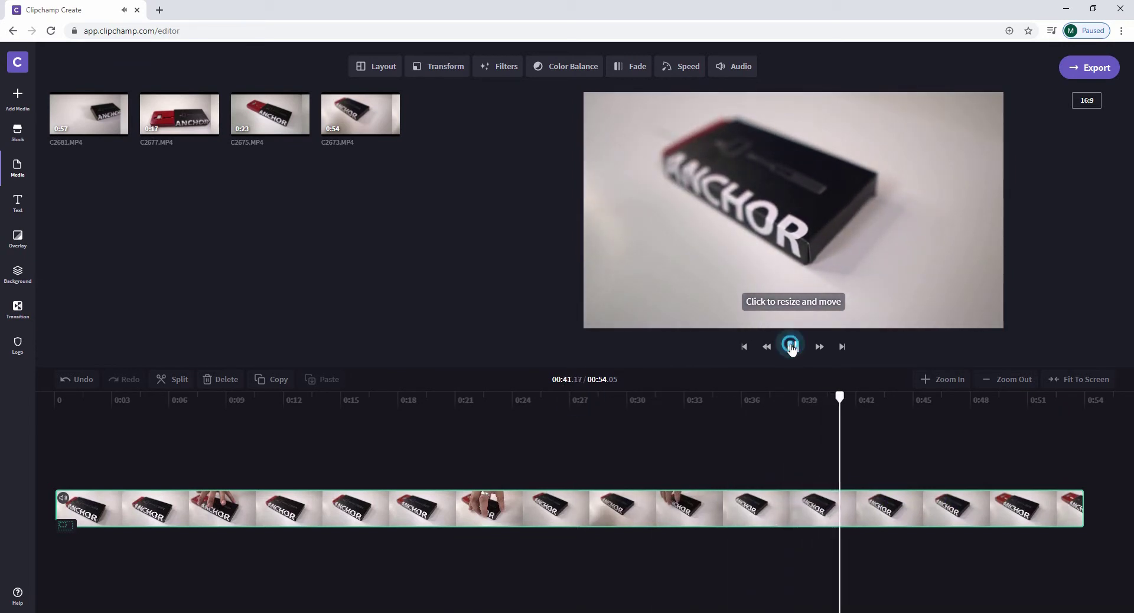
left_click(793, 347)
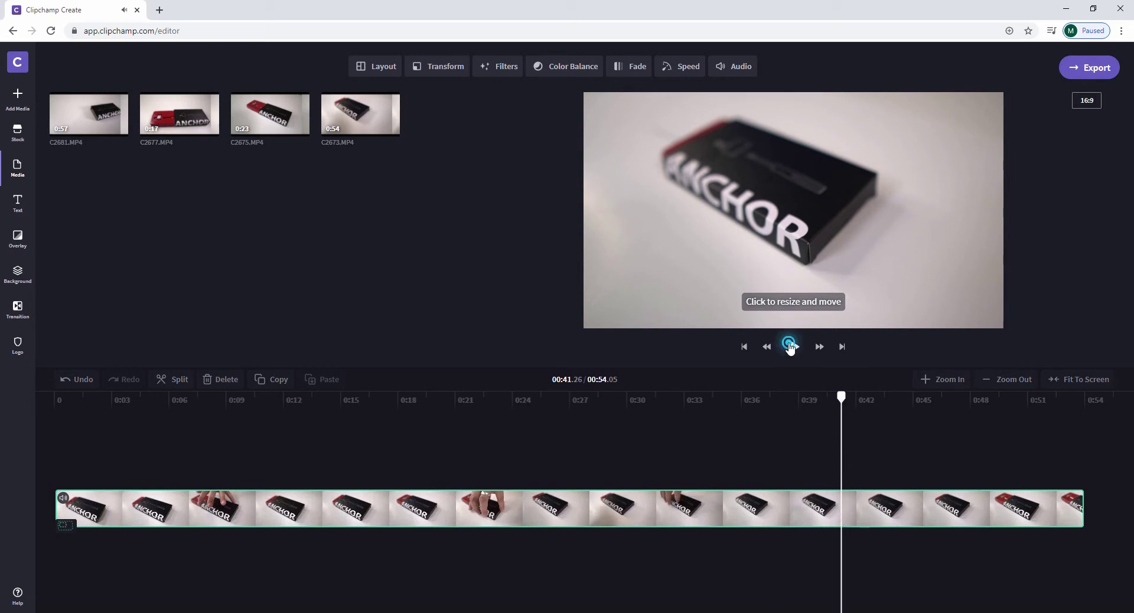
left_click(793, 347)
left_click(793, 347)
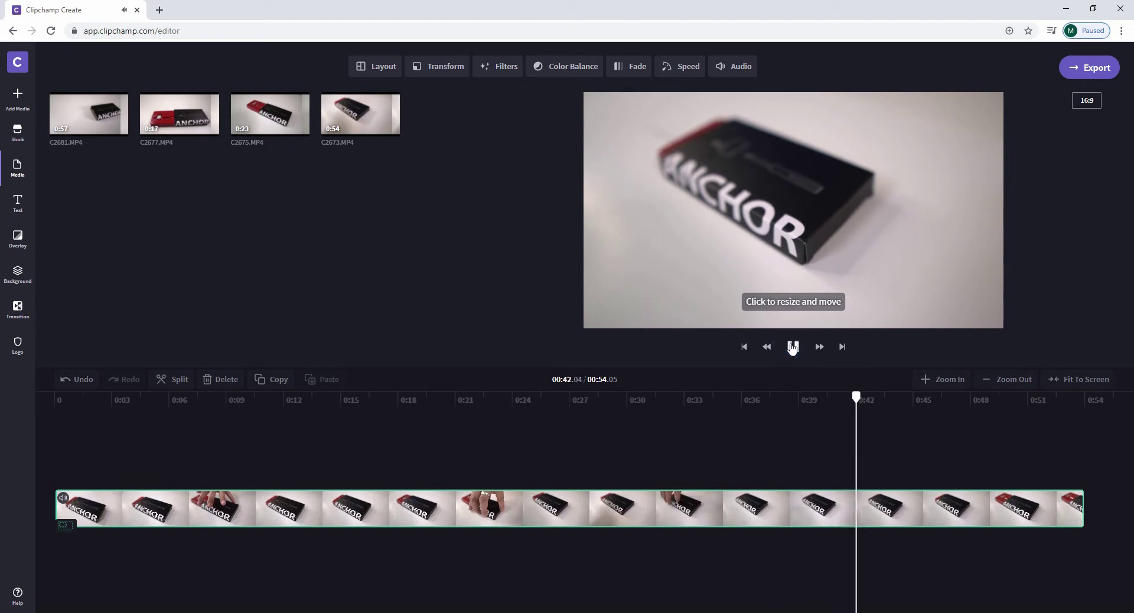
Split the C2673 clip at about 47.6 seconds and delete the portion before the cut
left_click_drag(867, 403, 963, 415)
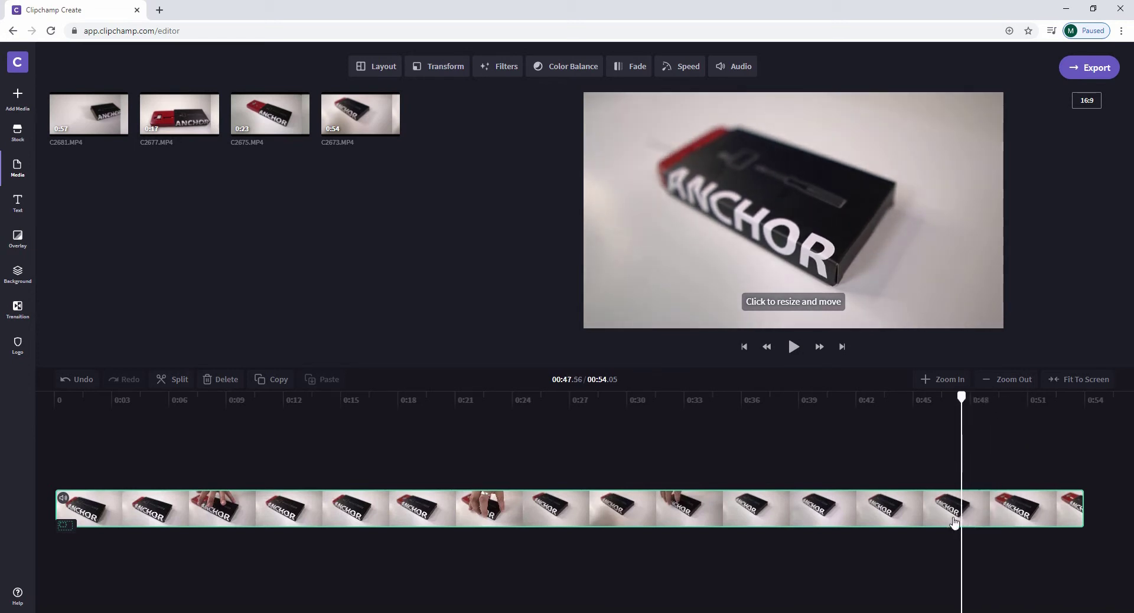
left_click(173, 381)
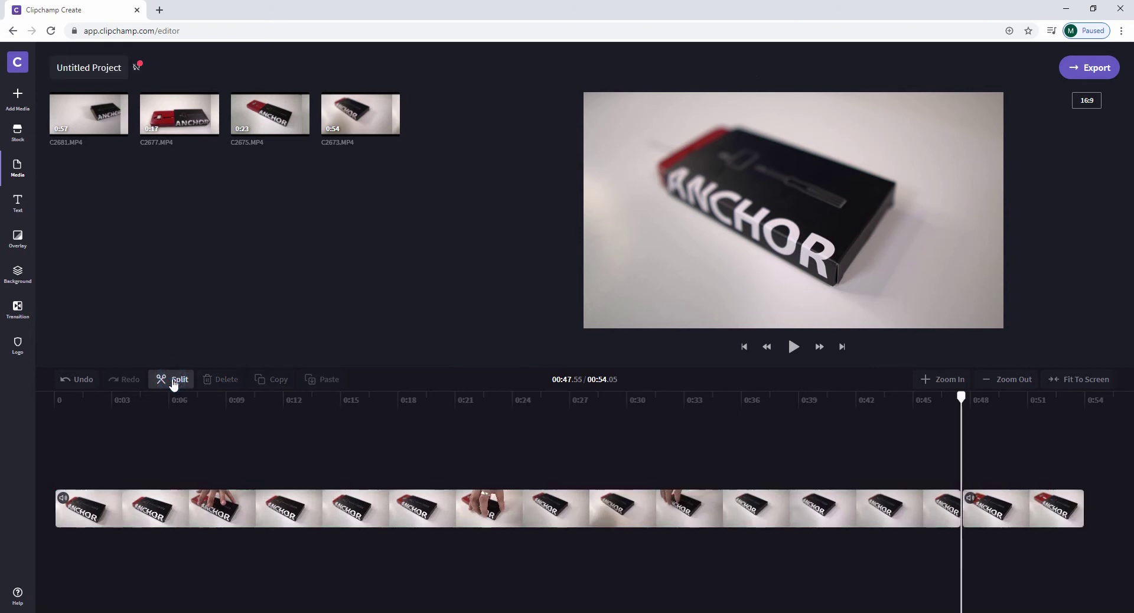
left_click(654, 513)
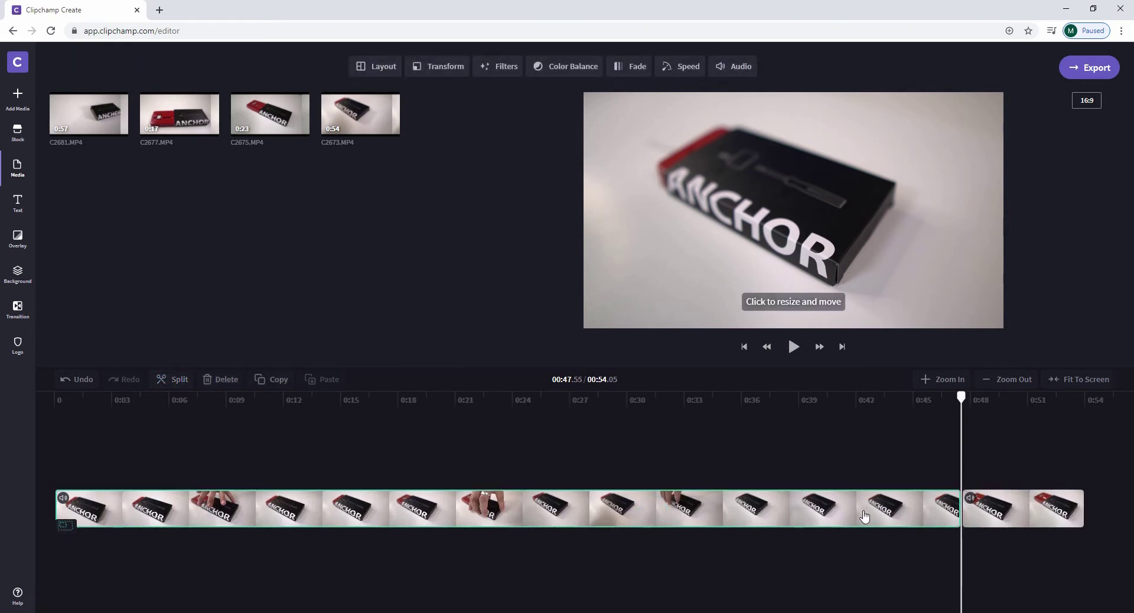
left_click(222, 382)
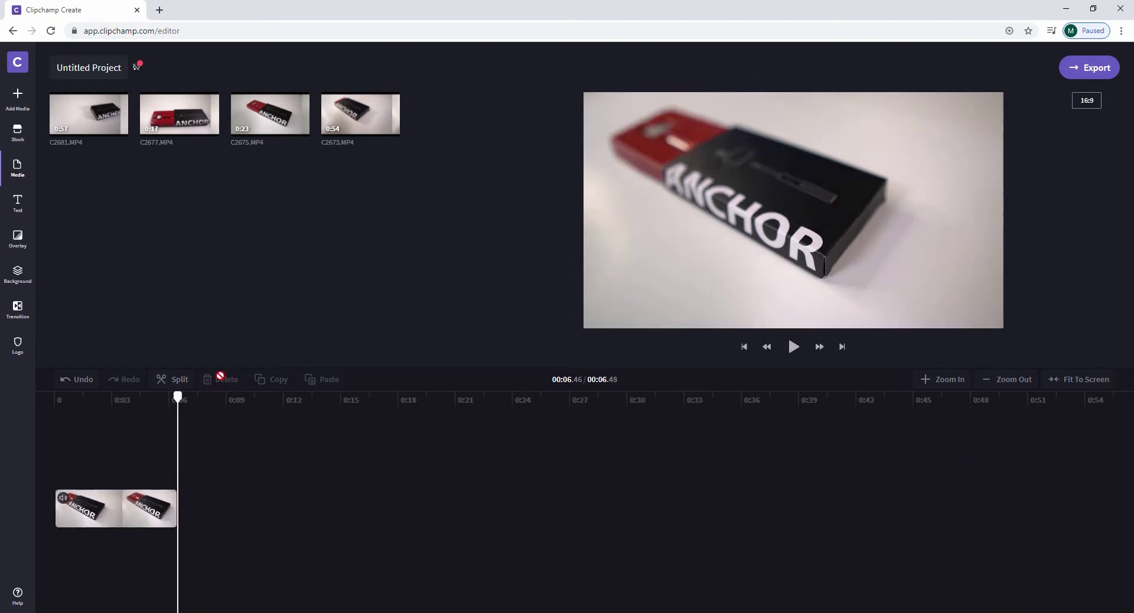
Play the remaining C2673 segment from its start, split it at about 1.85 seconds and delete everything after the cut
left_click_drag(178, 399, 54, 400)
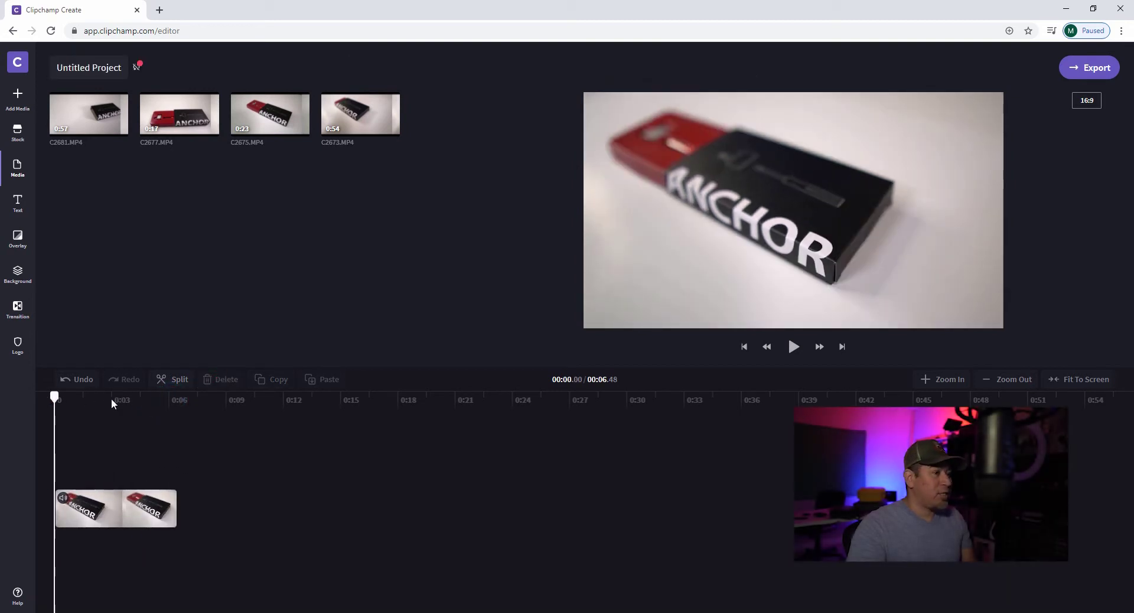
left_click(790, 349)
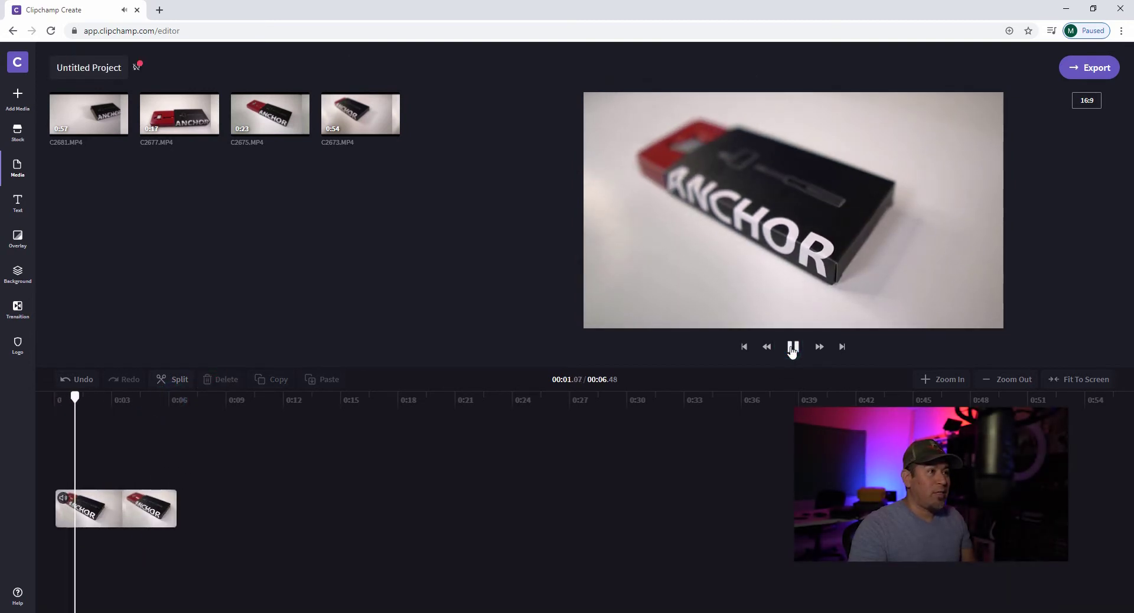
left_click(792, 348)
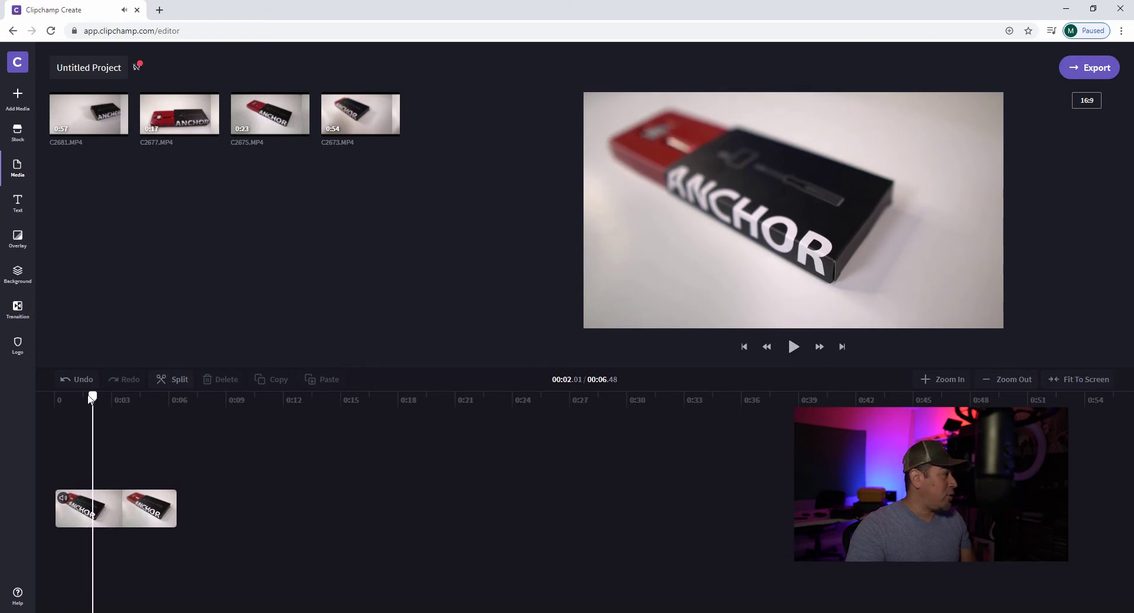
left_click_drag(91, 398, 90, 398)
left_click(97, 517)
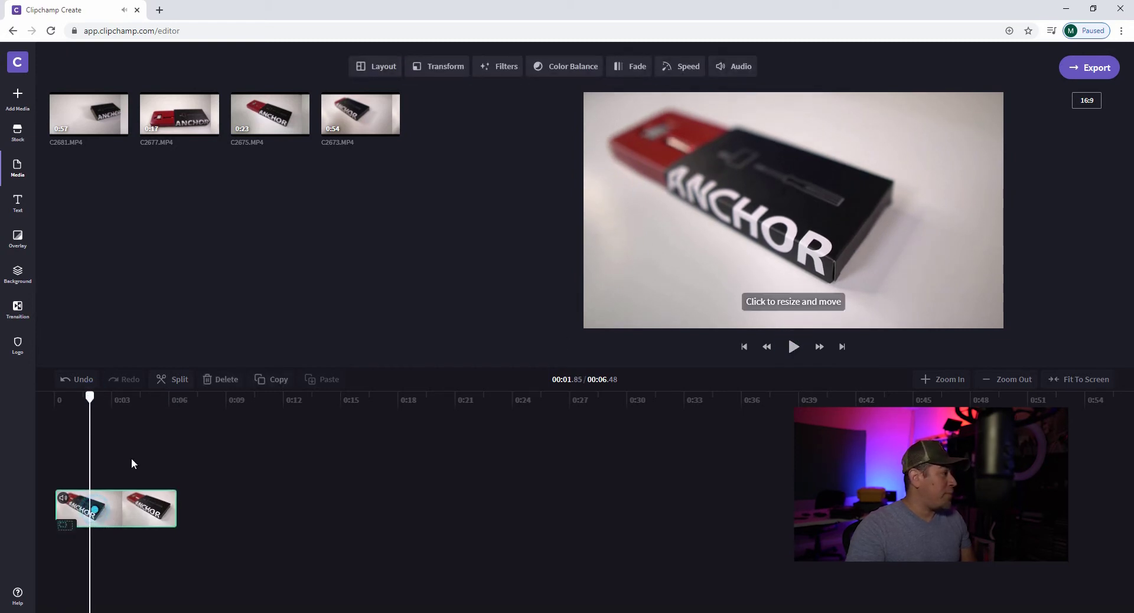
left_click(172, 381)
left_click(154, 508)
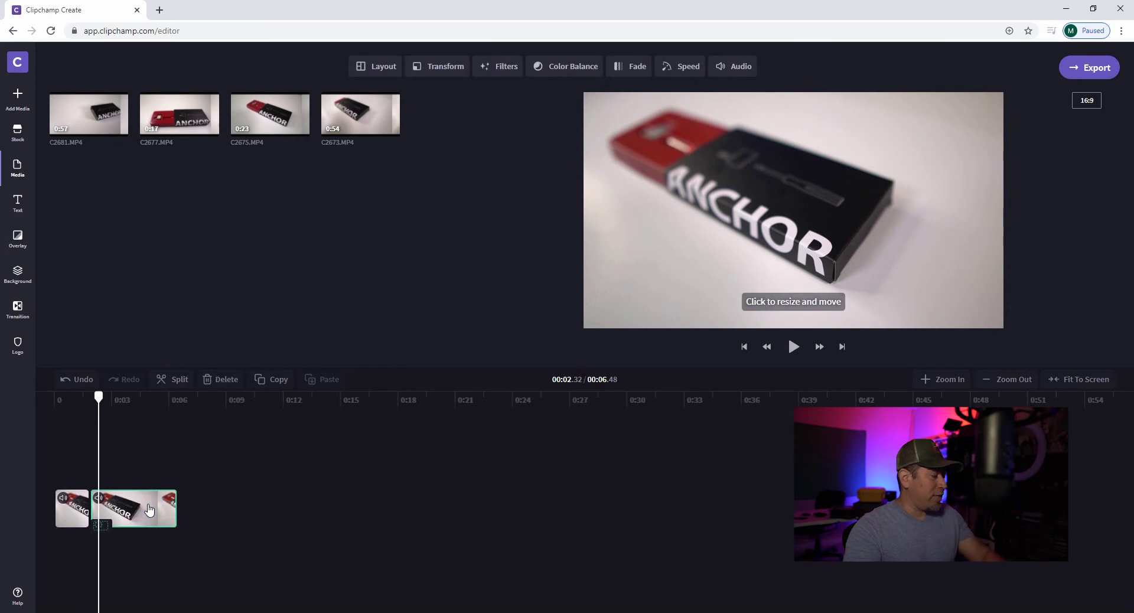
key("Delete")
Mute the trimmed C2673 clip and place C2677.MP4 directly after it on the timeline
left_click_drag(86, 401, 74, 505)
left_click(74, 505)
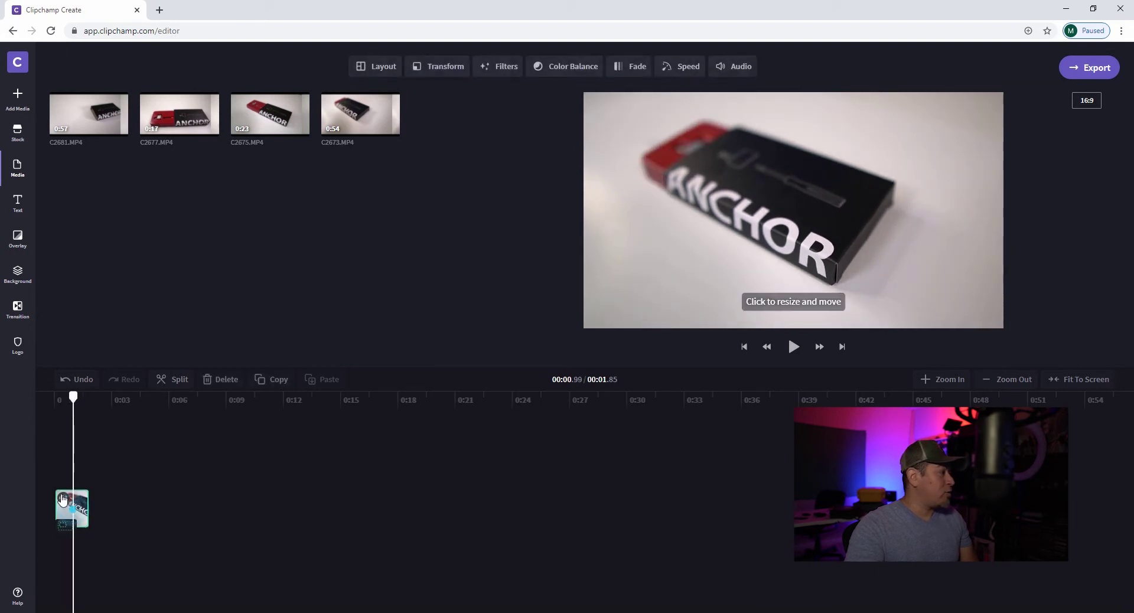
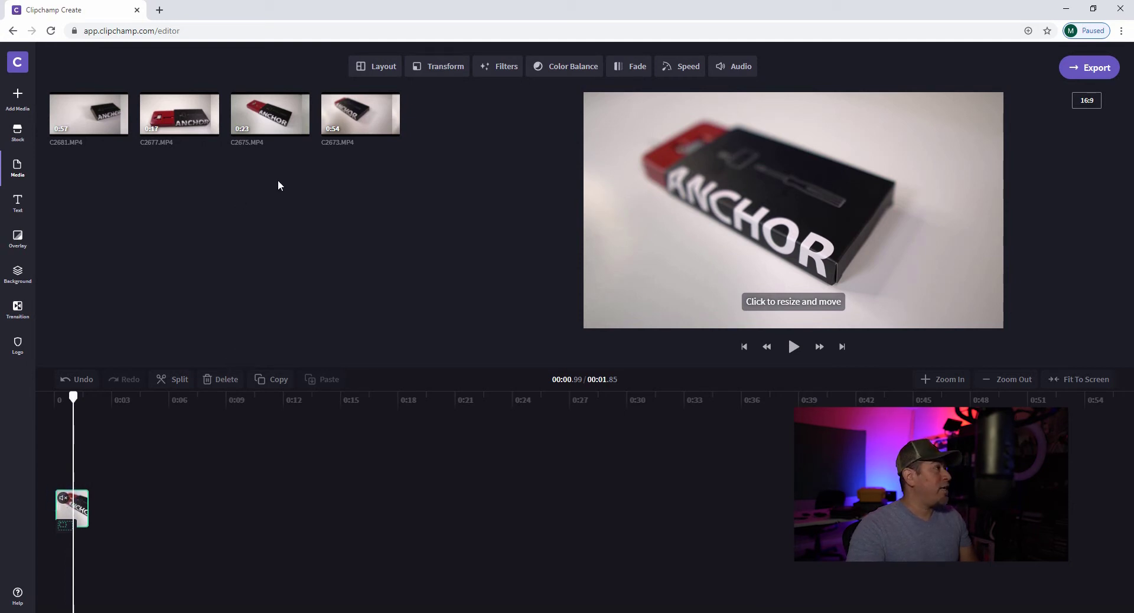
mouse_move(276, 114)
mouse_move(185, 111)
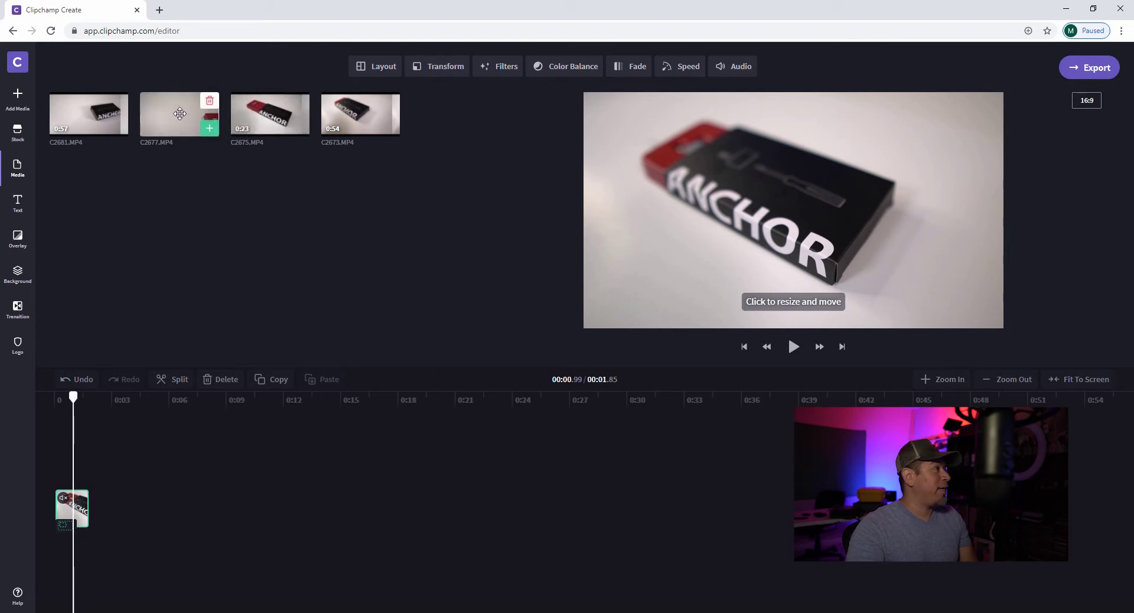
mouse_move(94, 104)
left_click_drag(158, 121, 112, 507)
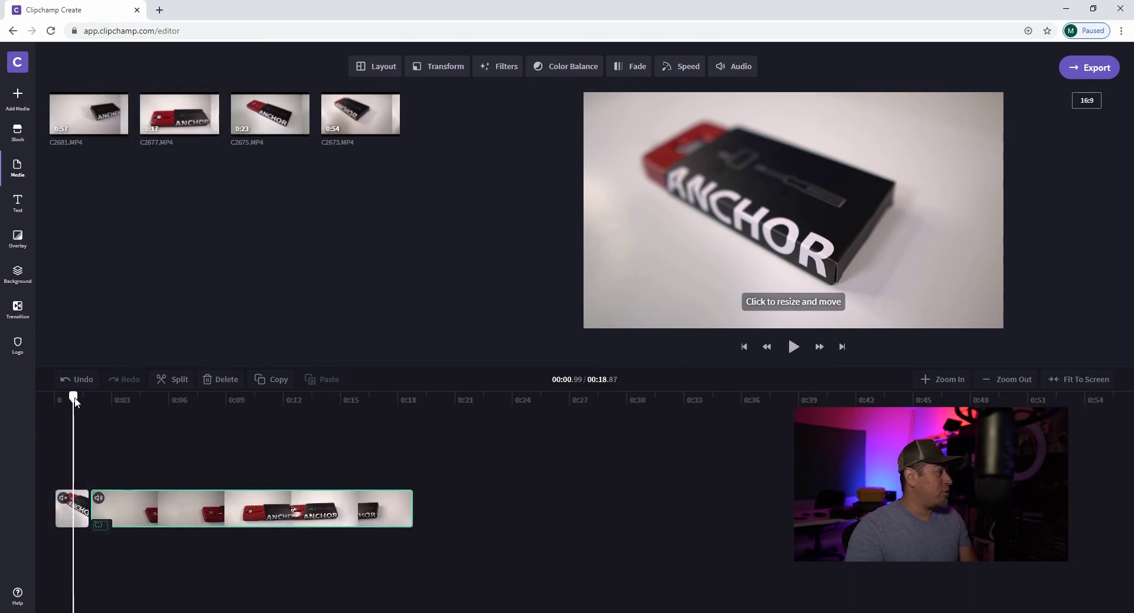
Split the C2677 clip at about the 9-second mark of the timeline and delete its opening portion
left_click_drag(74, 397, 226, 468)
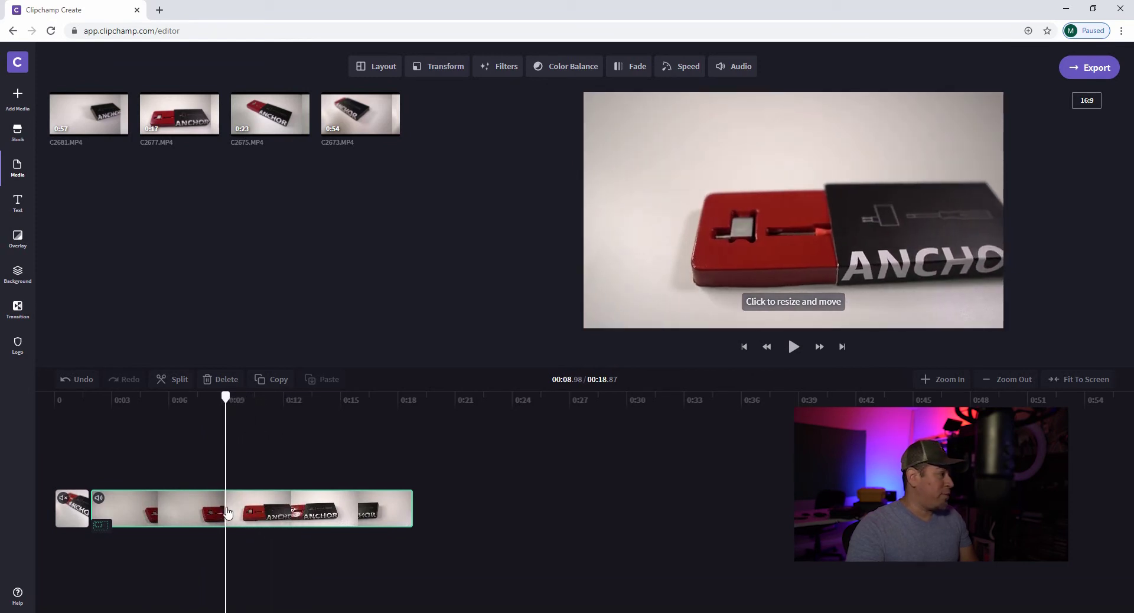
left_click(179, 379)
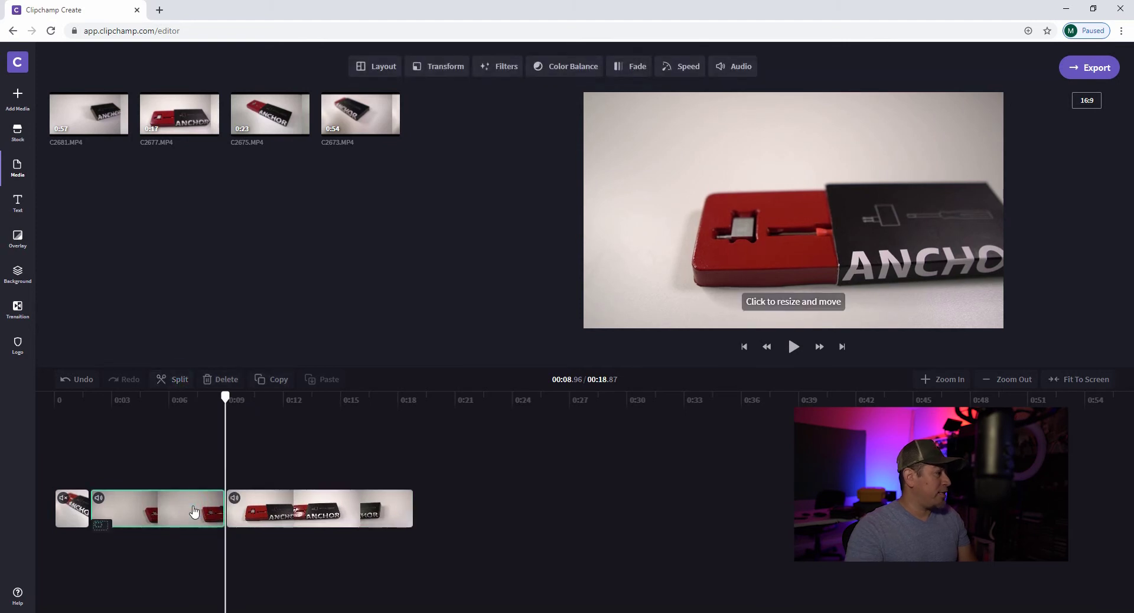
left_click(222, 381)
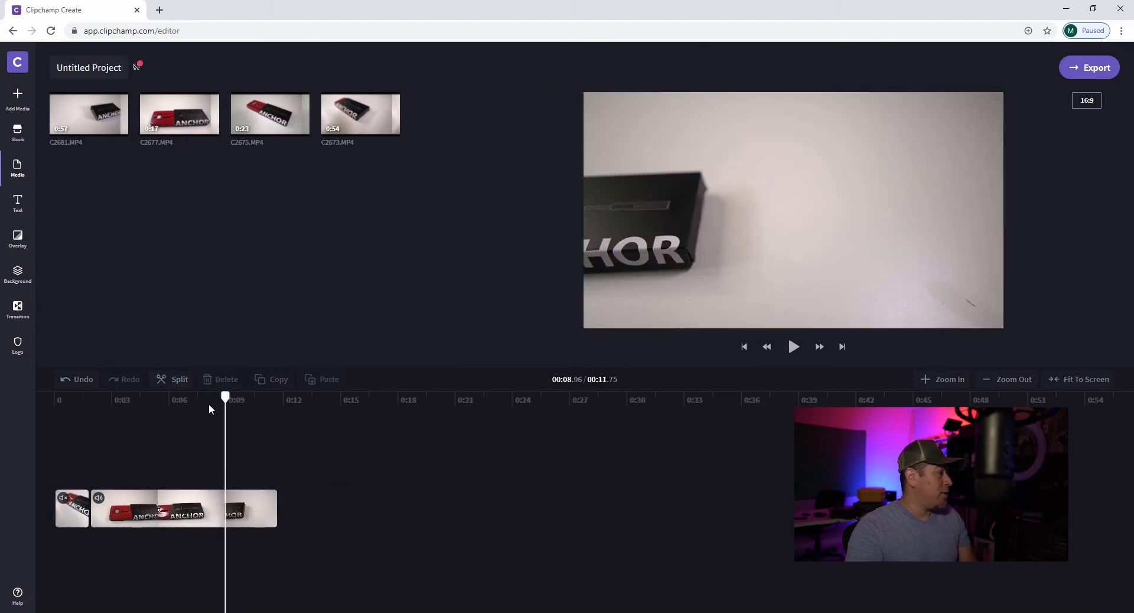
Split the remaining C2677 clip at about 5.6 seconds on the timeline and delete the portion after the cut
left_click_drag(212, 402, 162, 462)
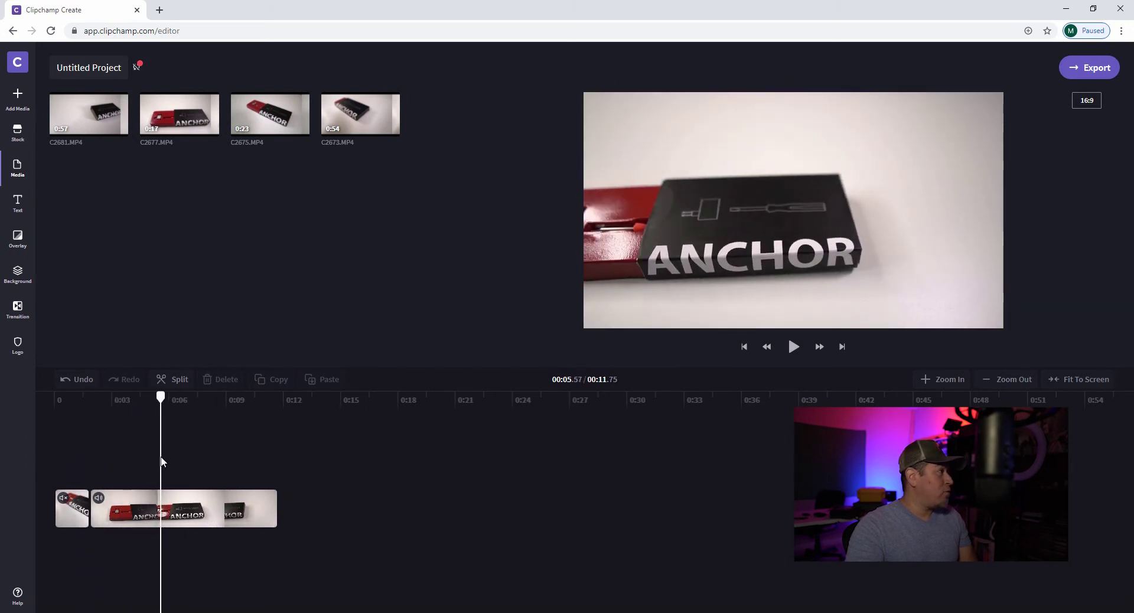
left_click(162, 511)
left_click(176, 381)
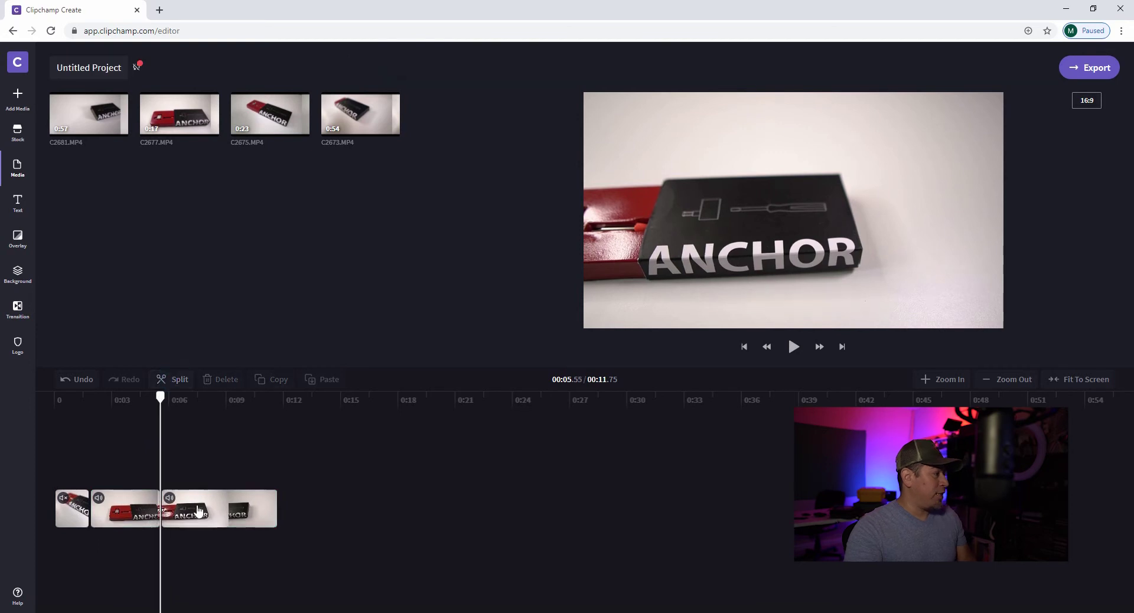
key("Delete")
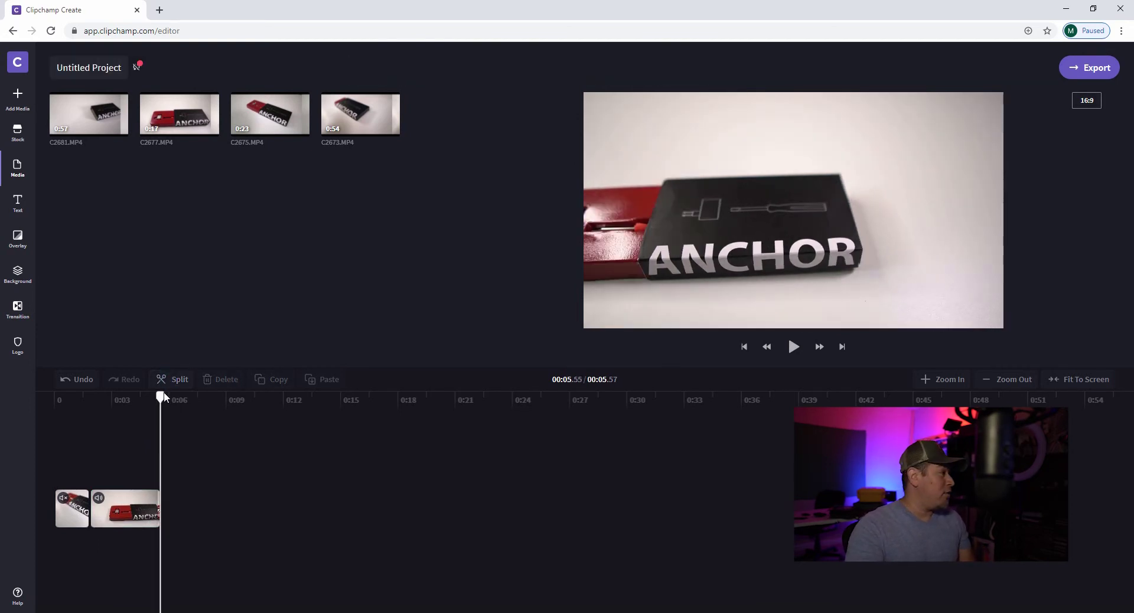
left_click_drag(162, 397, 124, 408)
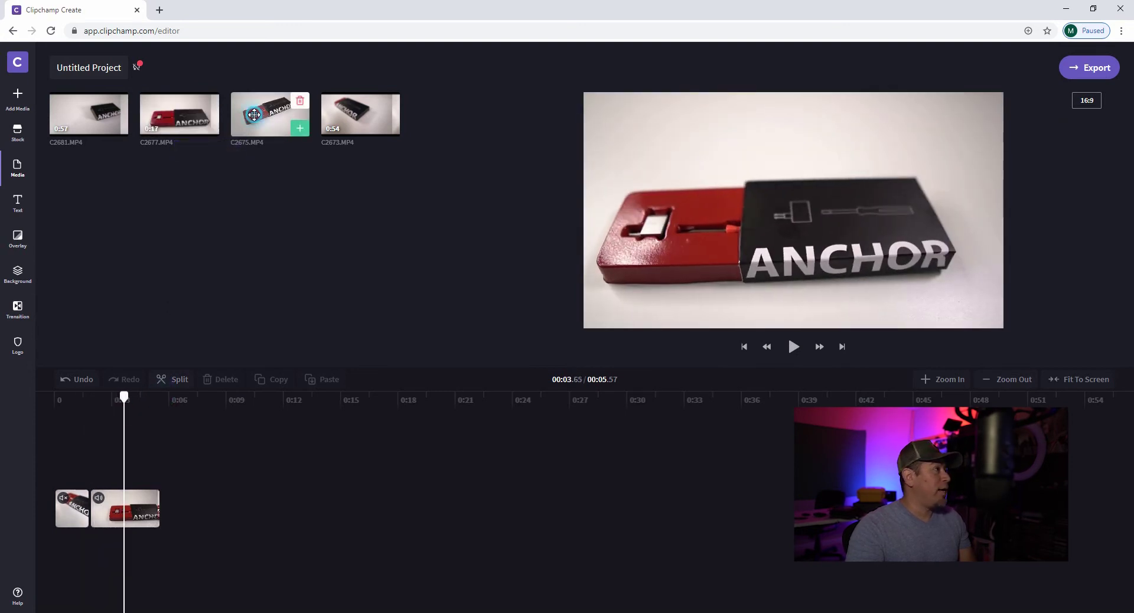
Place C2675.MP4 at the end of the timeline, split it at about 9.6 seconds and delete the portion after the cut
left_click_drag(254, 114, 177, 530)
left_click_drag(124, 397, 239, 418)
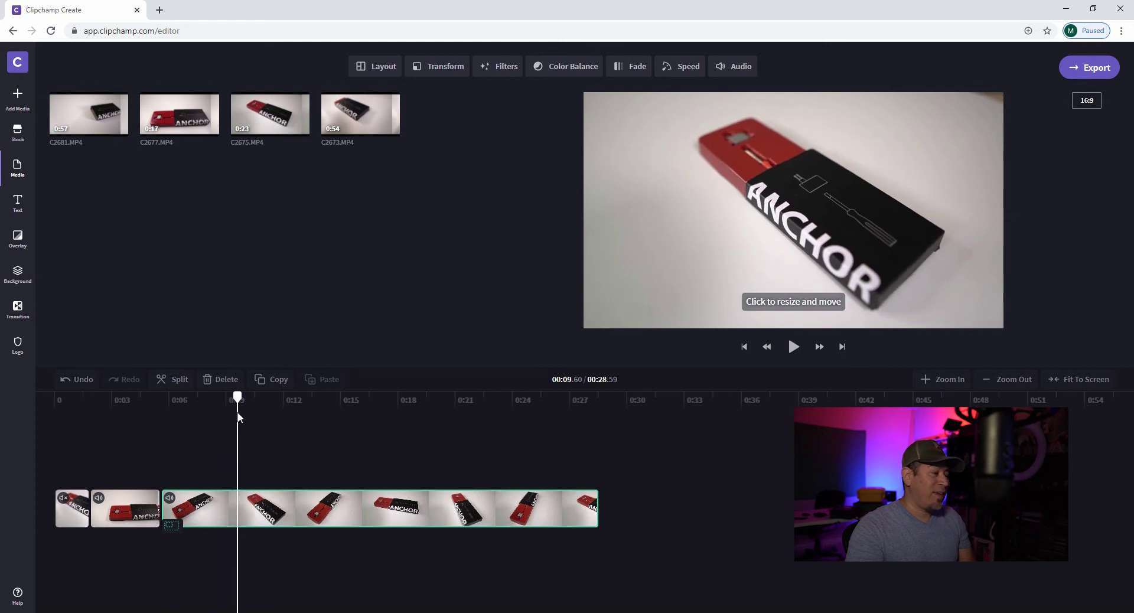
left_click(178, 379)
left_click(300, 513)
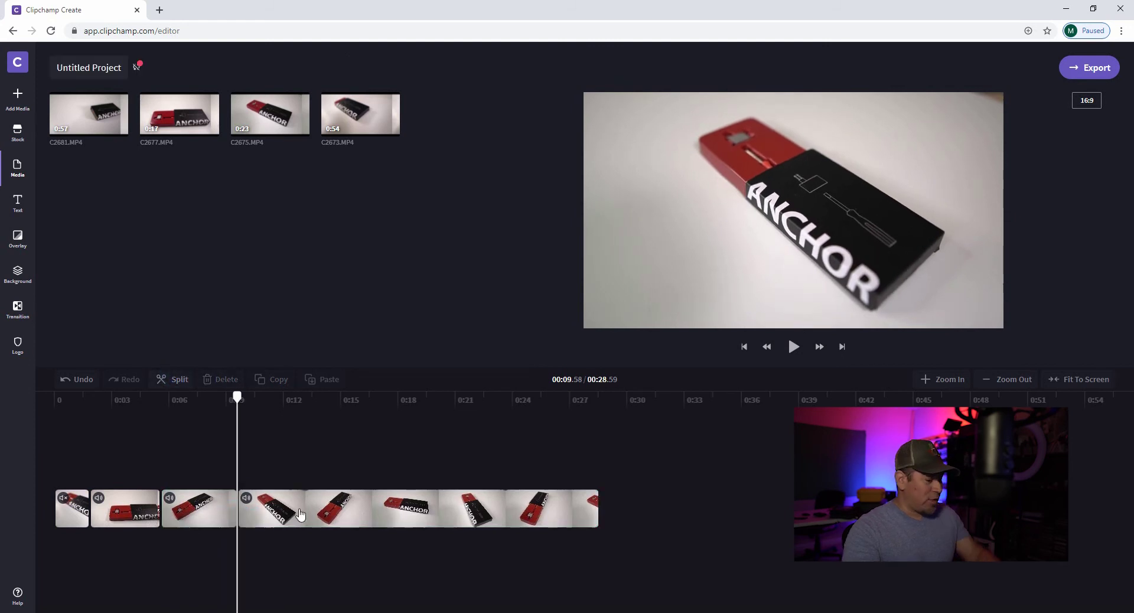
key("Delete")
left_click_drag(194, 400, 215, 415)
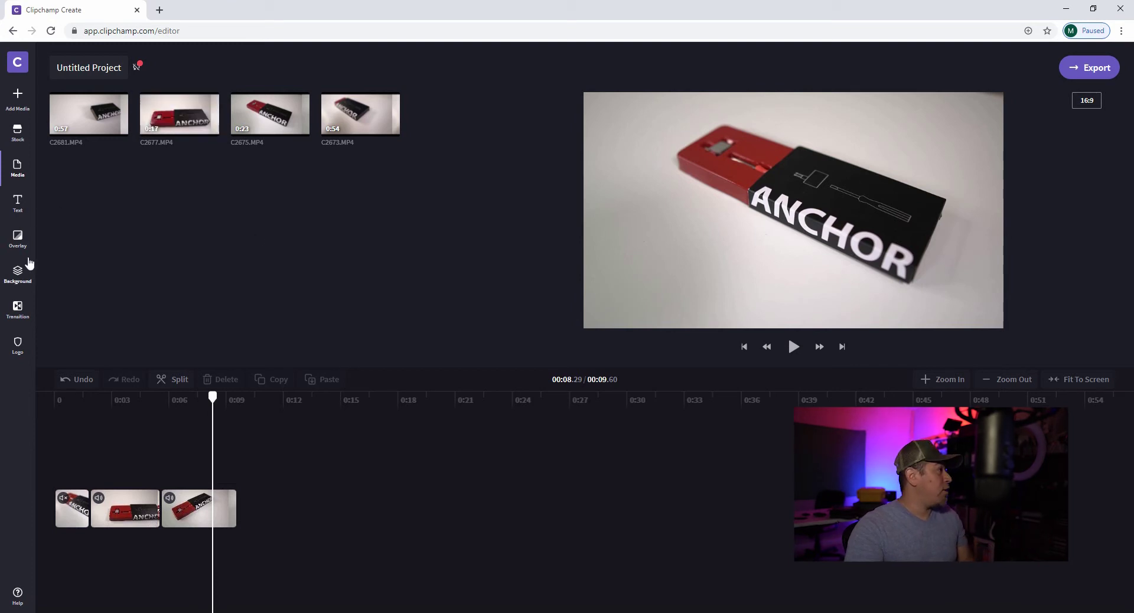
Import C2636 from the anchor clipchamp folder and place it after the last clip on the timeline
left_click(18, 98)
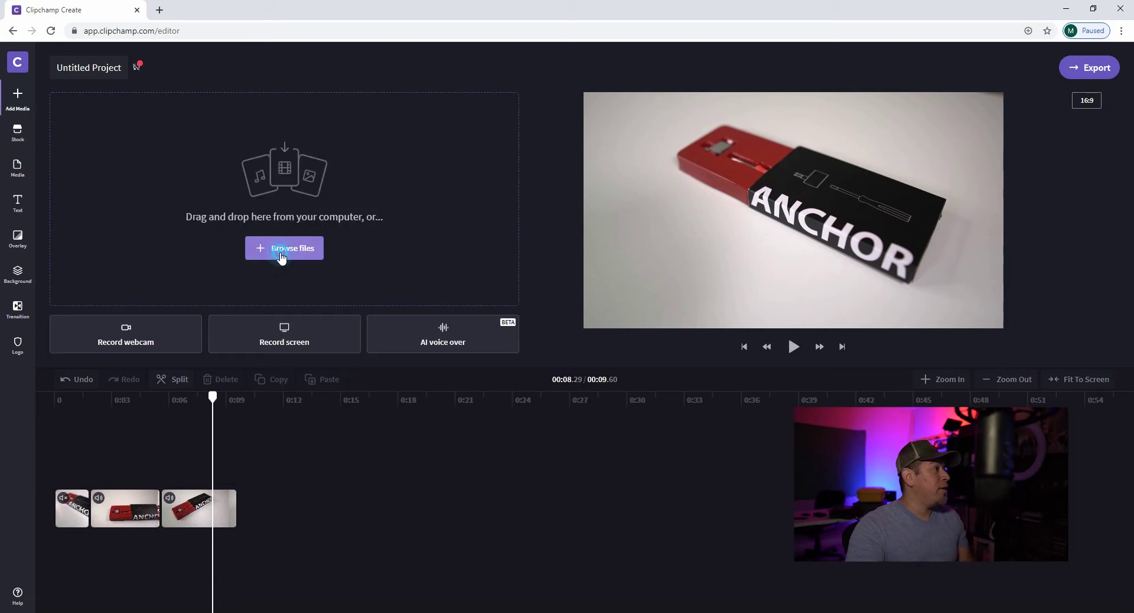
left_click(313, 249)
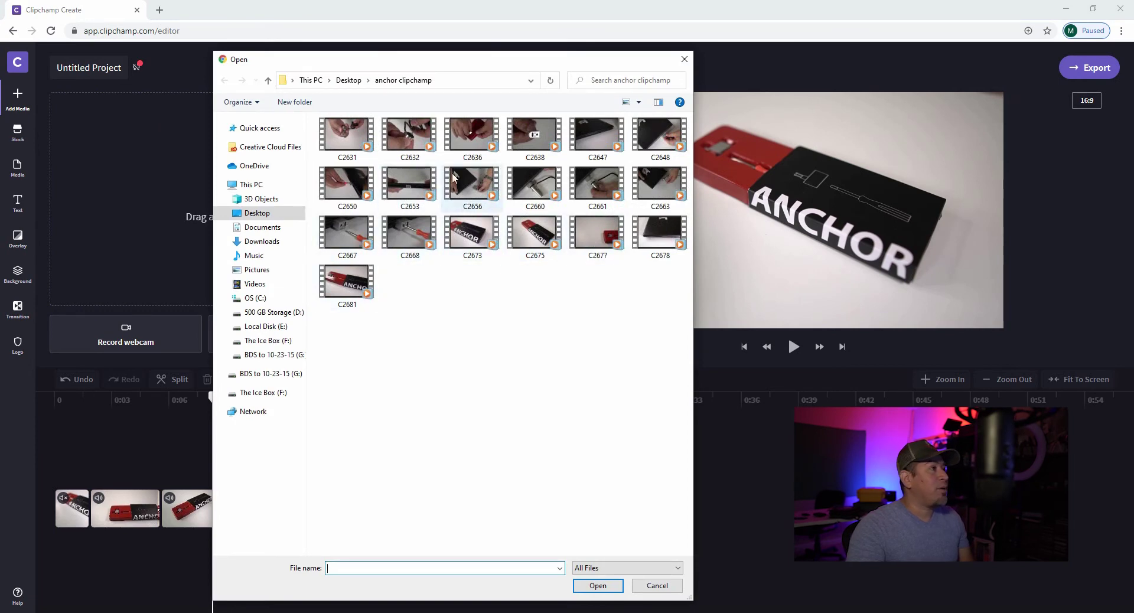
double_click(483, 157)
left_click_drag(88, 116, 264, 527)
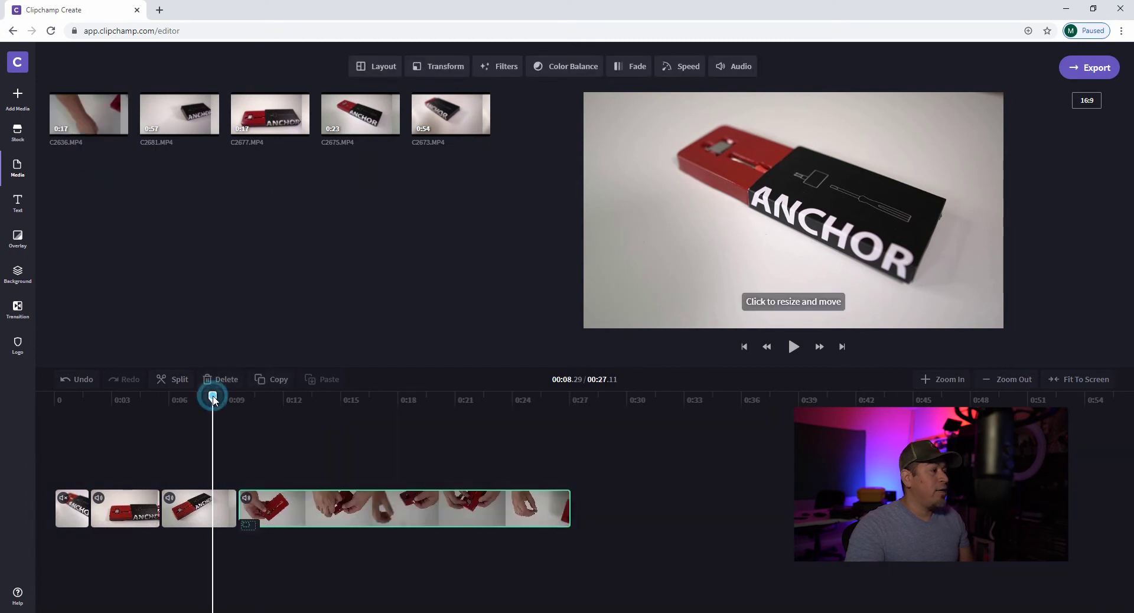
Split the C2636 clip at about 21.8 seconds on the timeline and delete the portion before the cut
left_click_drag(214, 400, 471, 437)
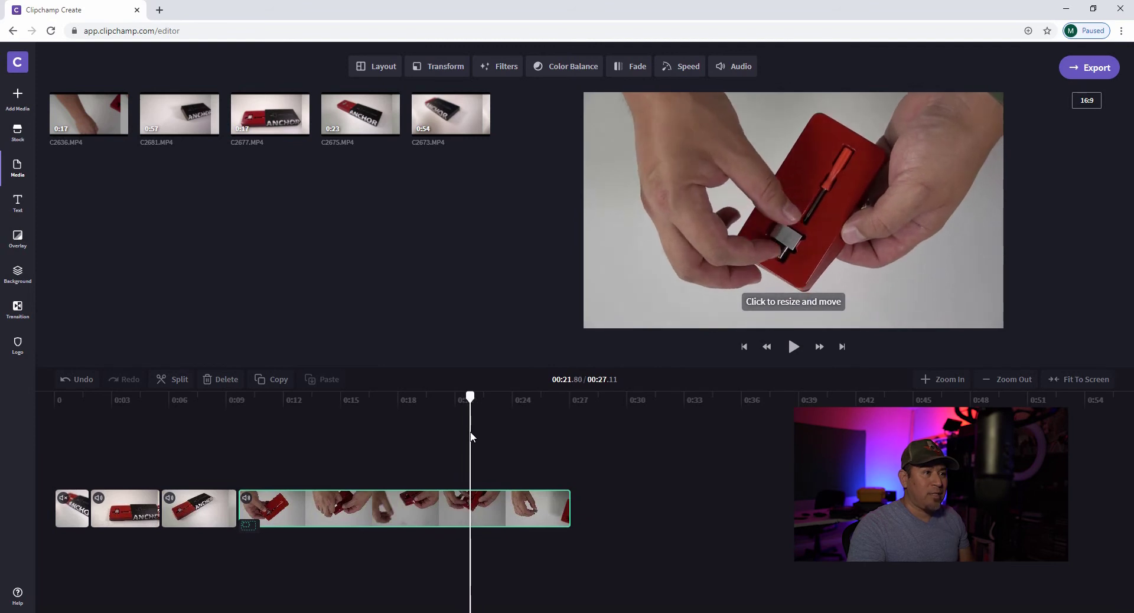
left_click(189, 385)
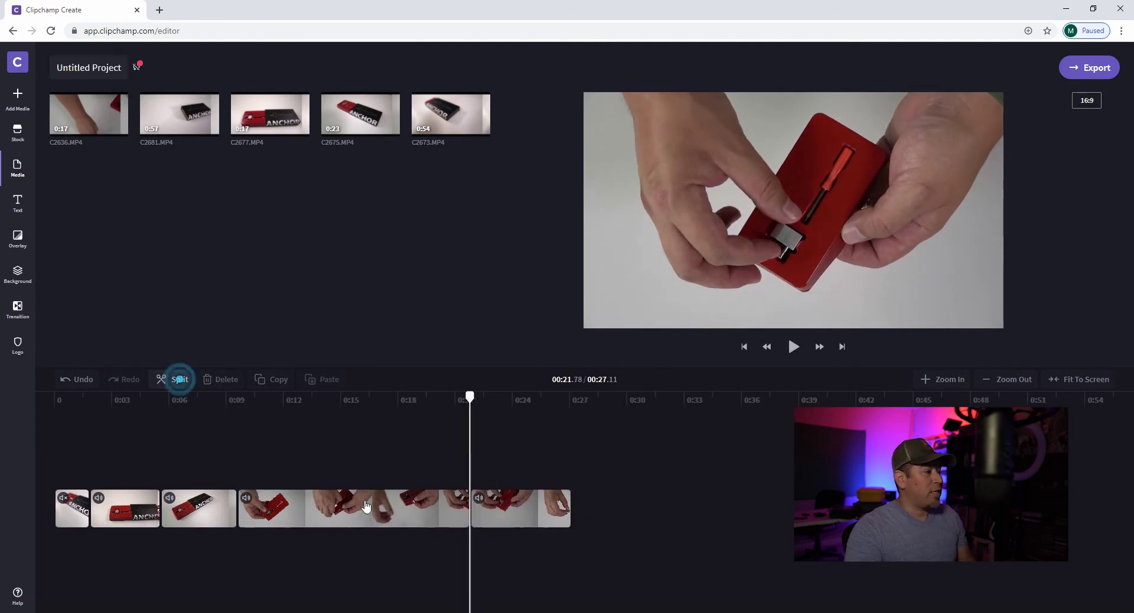
left_click(379, 506)
key("Delete")
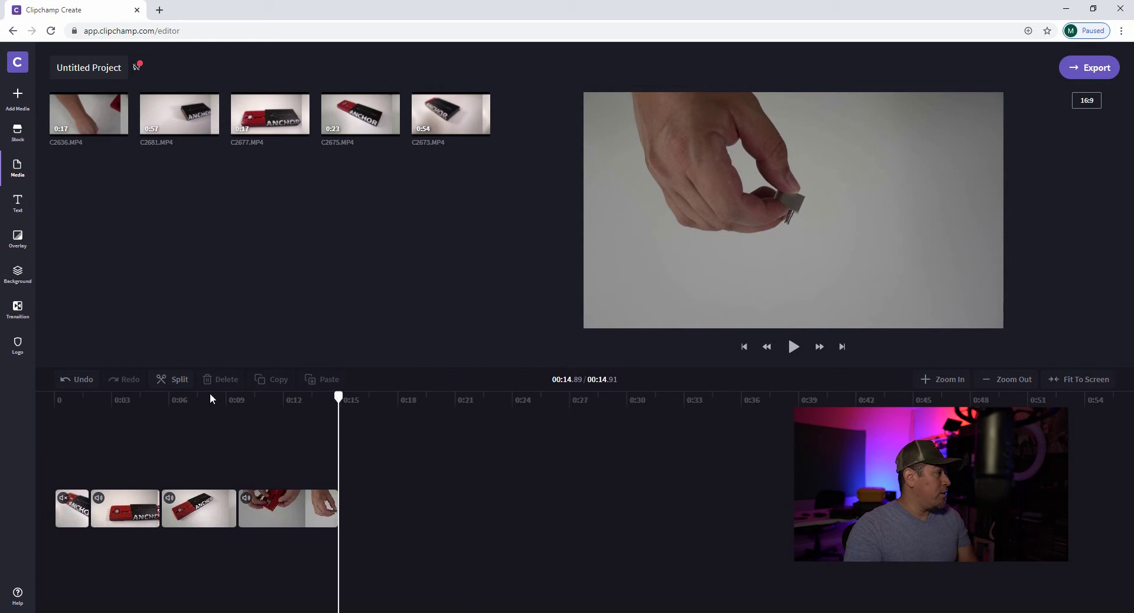
Split the remaining C2636 clip at about 12.6 seconds on the timeline and delete the portion after the cut
left_click_drag(211, 398, 297, 408)
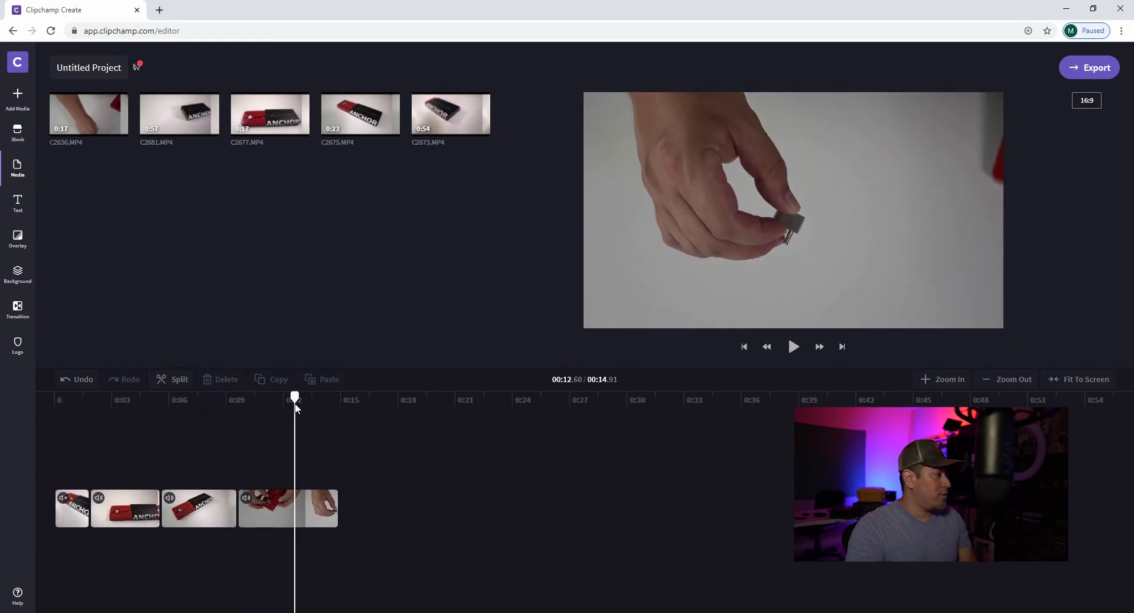
left_click(296, 501)
left_click(171, 379)
left_click(312, 509)
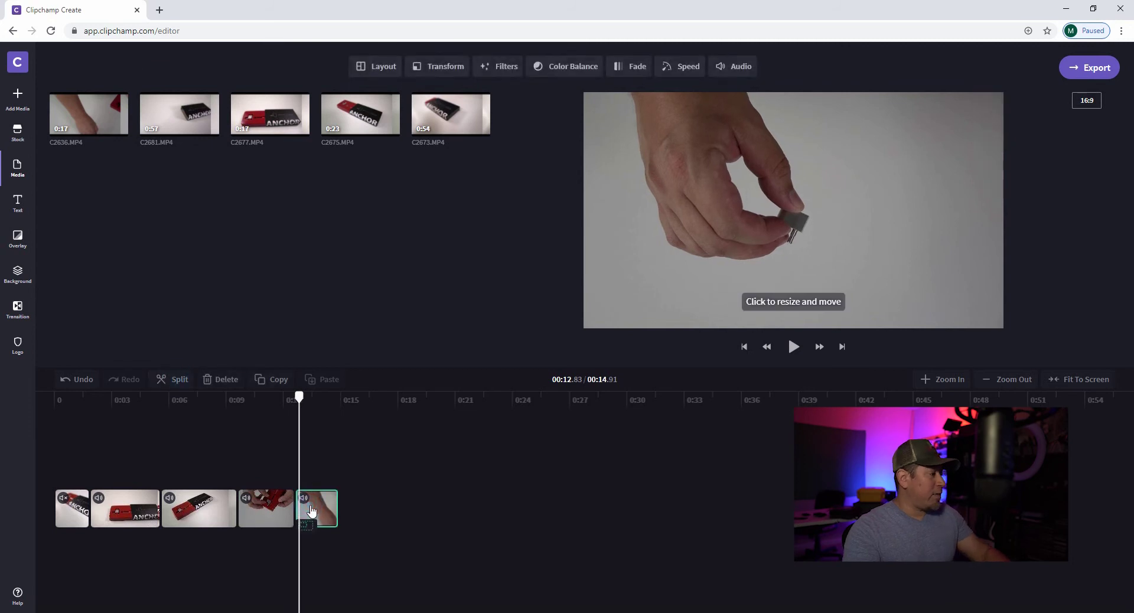
key("Delete")
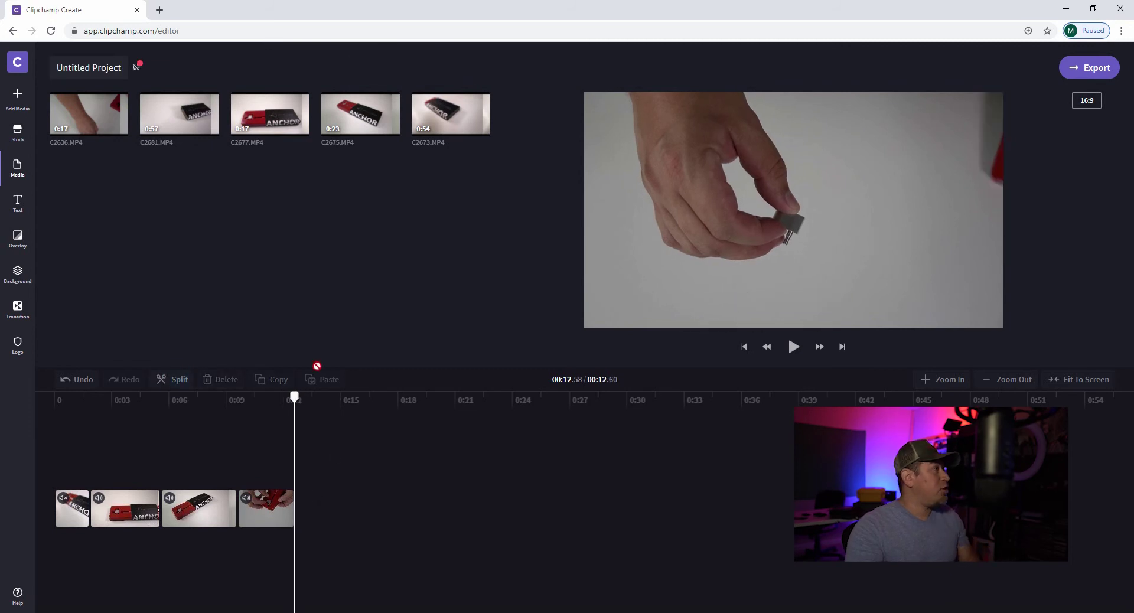
Import C2638 from the anchor clipchamp folder and place it after the last clip on the timeline
left_click(17, 100)
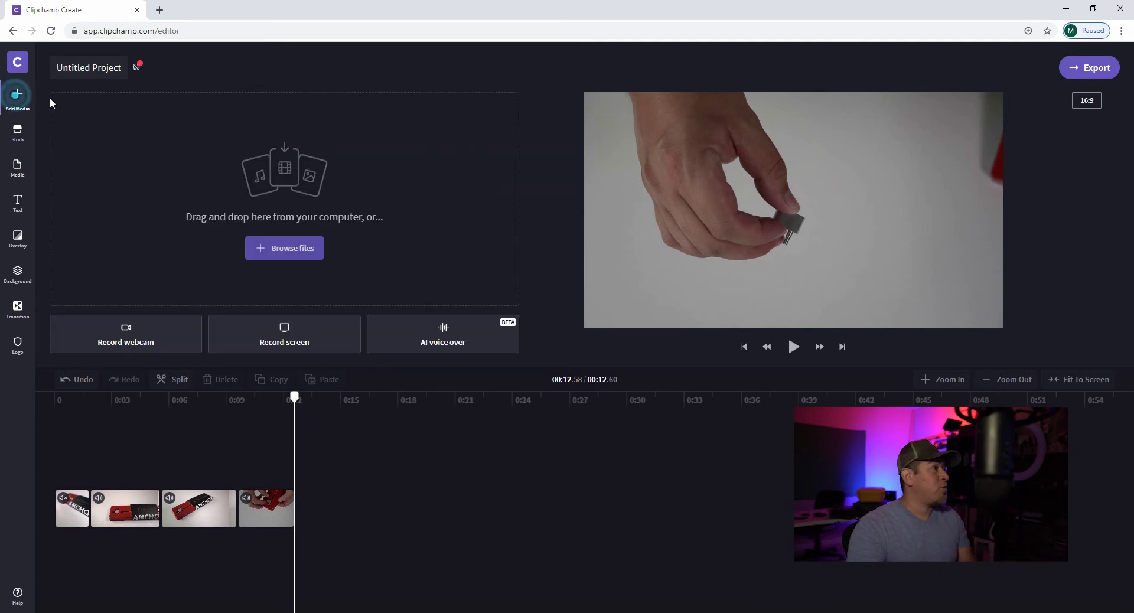
left_click(282, 253)
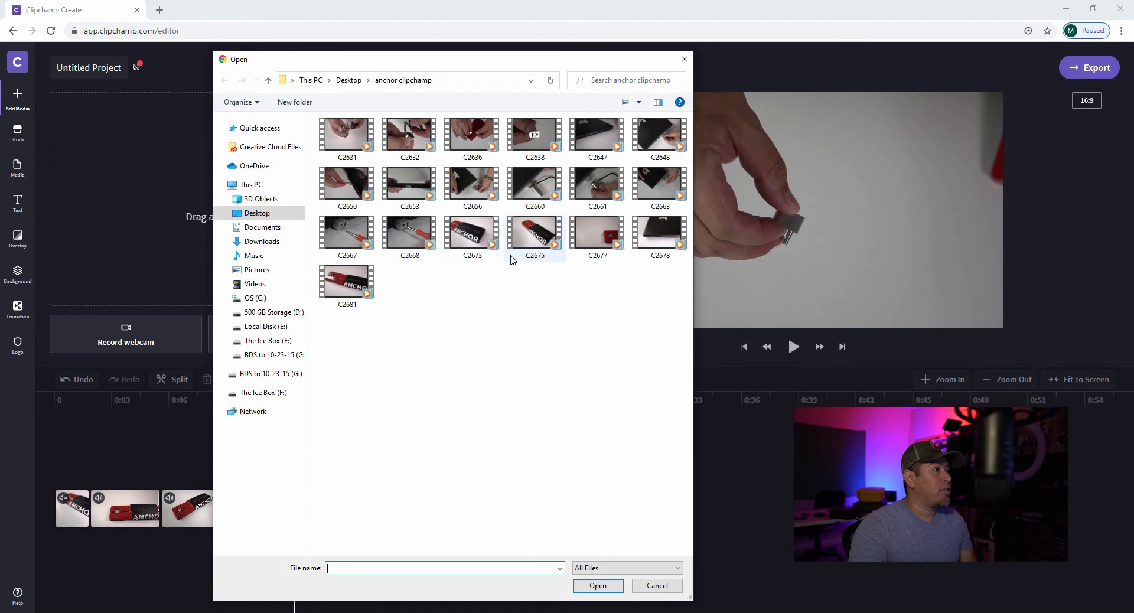
double_click(534, 138)
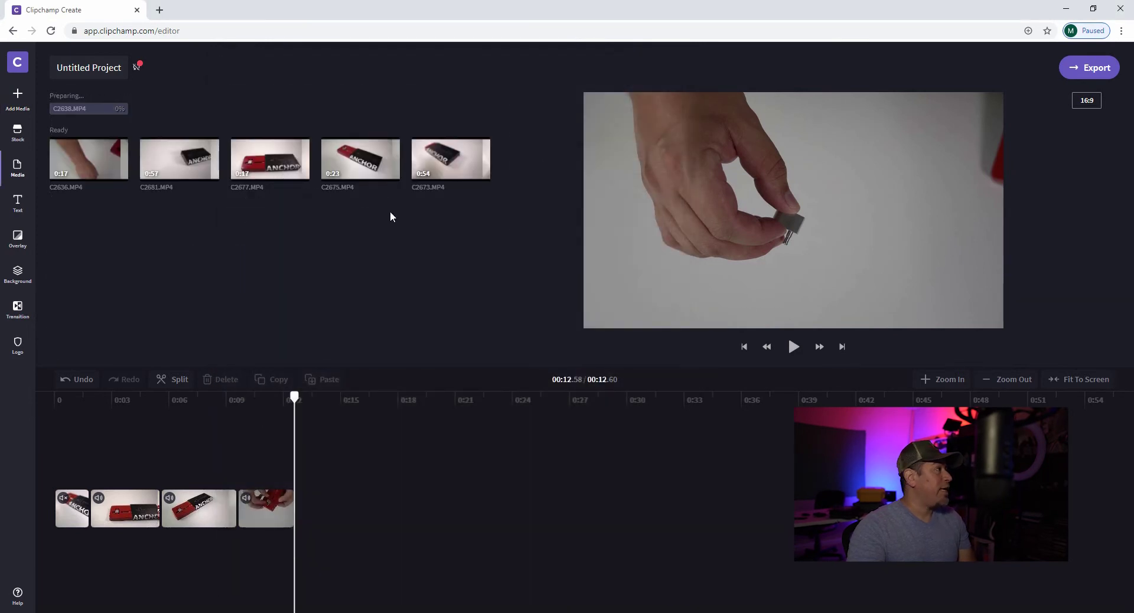
mouse_move(118, 190)
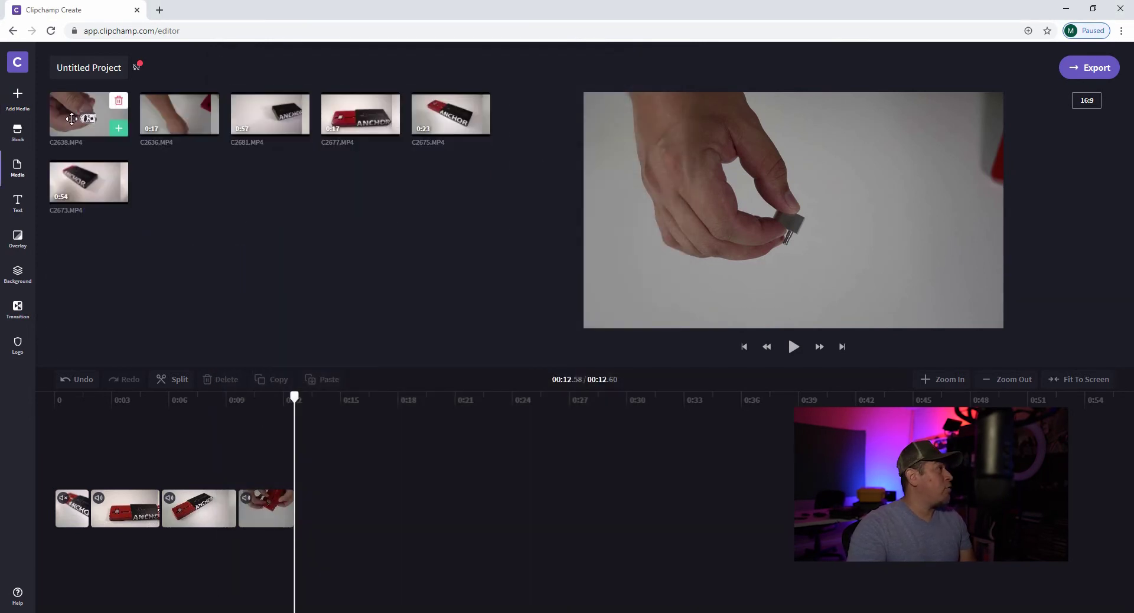
left_click_drag(82, 116, 298, 514)
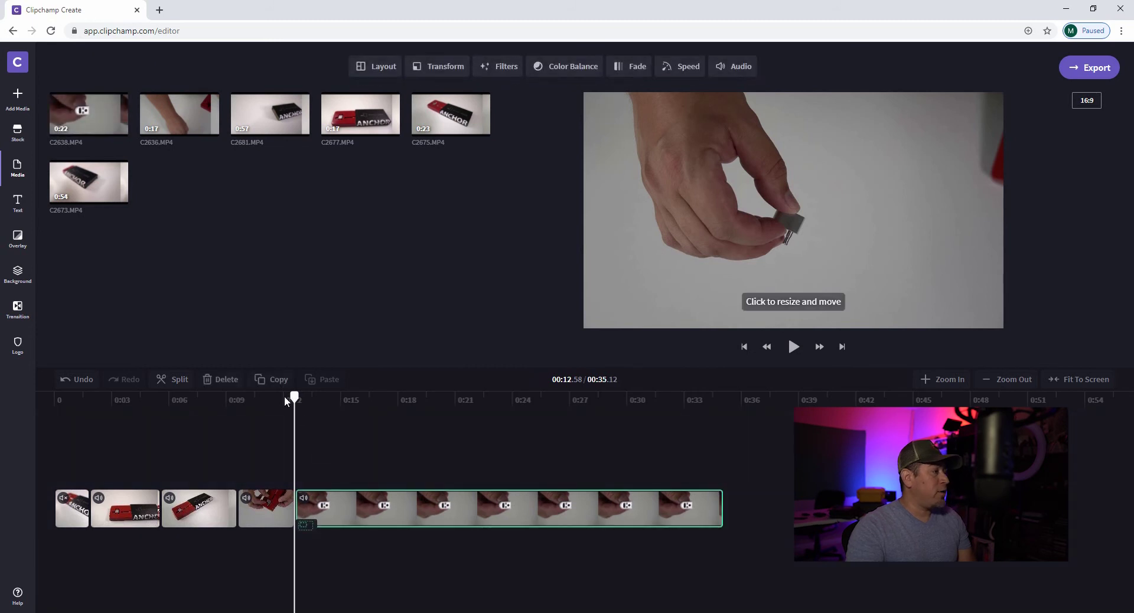
Split the C2638 clip at about 27.4 seconds on the timeline and delete its opening portion
left_click_drag(297, 402, 581, 445)
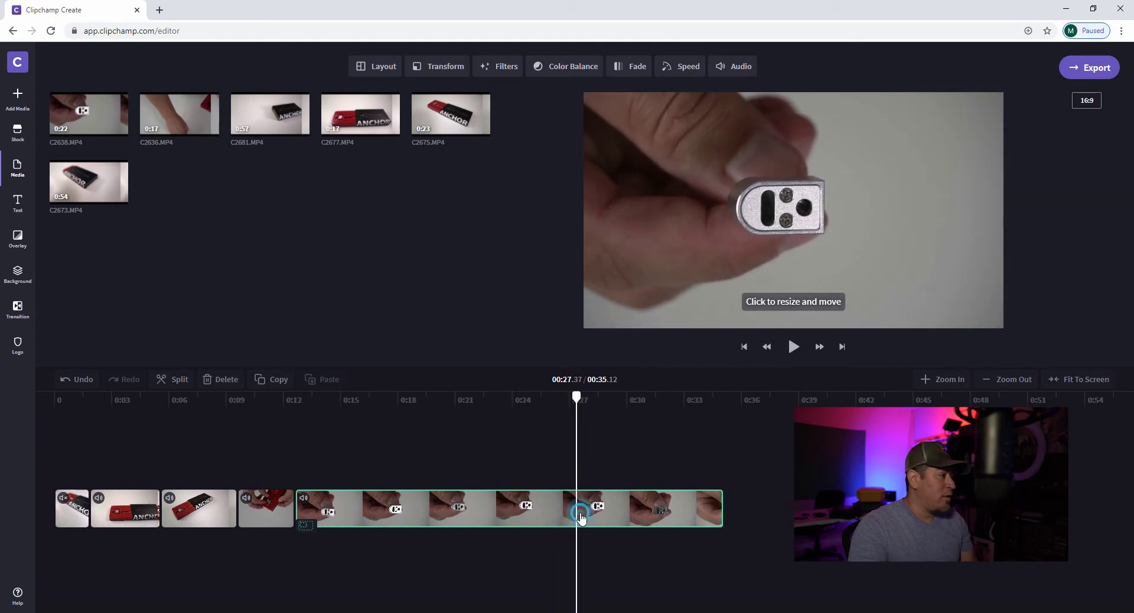
left_click(168, 388)
left_click(435, 519)
key("Delete")
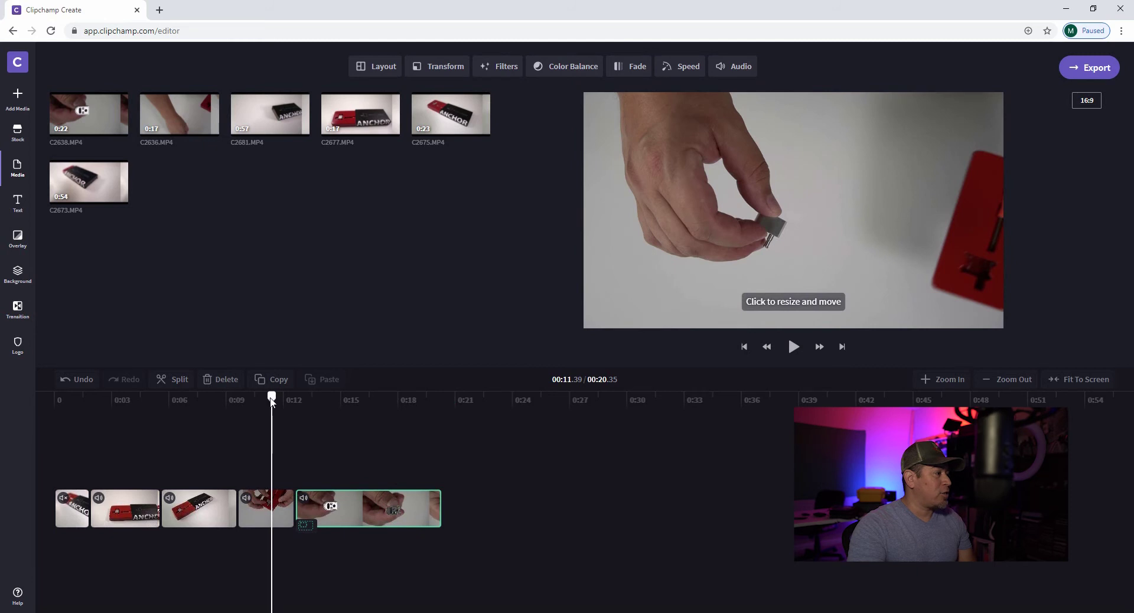
Mute the second, third, fourth and fifth clips on the timeline
left_click_drag(286, 402, 371, 420)
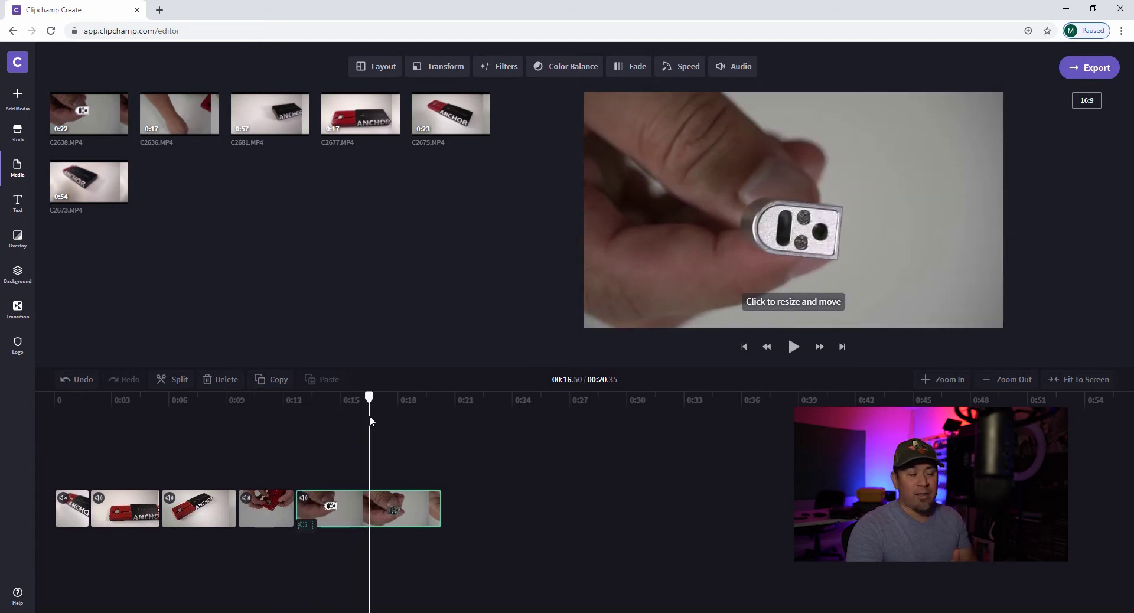
left_click(97, 499)
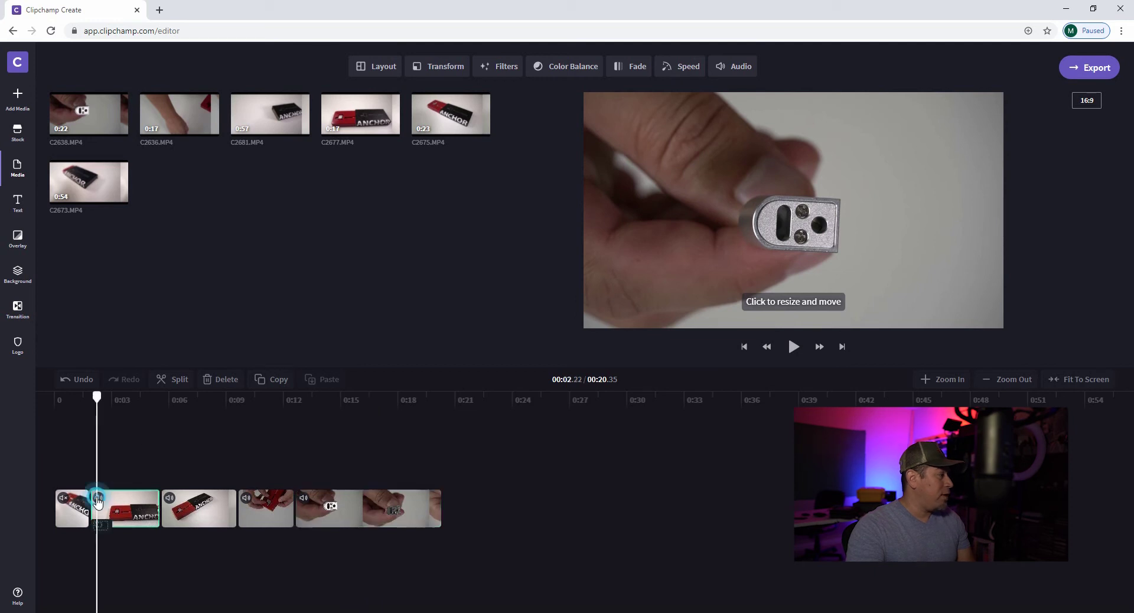
left_click(169, 499)
left_click(244, 499)
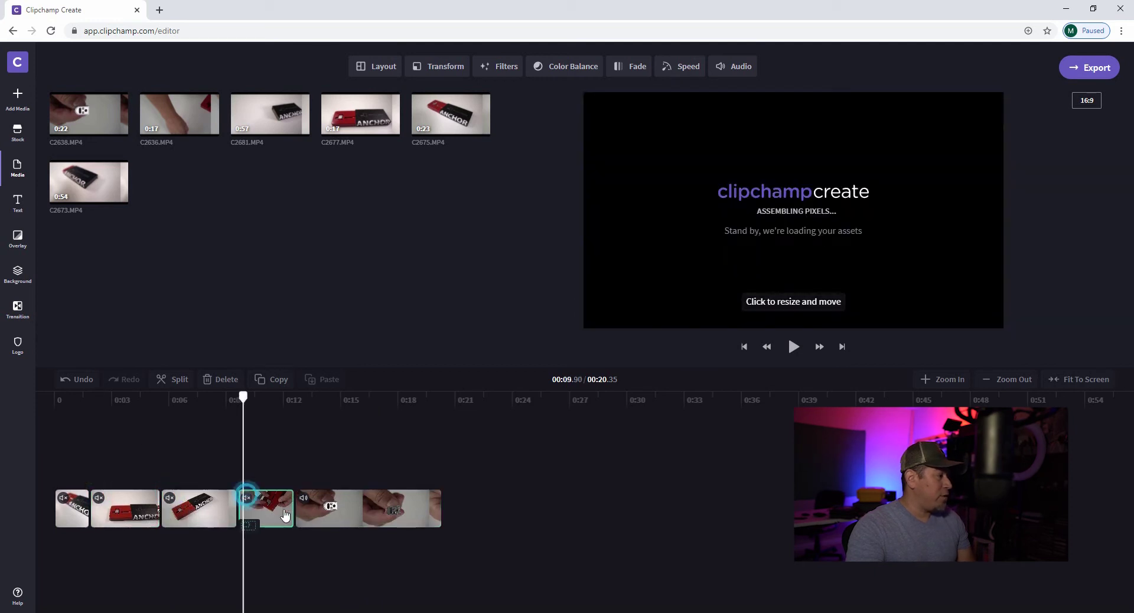
left_click(308, 501)
Play back the sequence and trim the ends of the third and second clips by just under one second each
left_click_drag(310, 398, 155, 408)
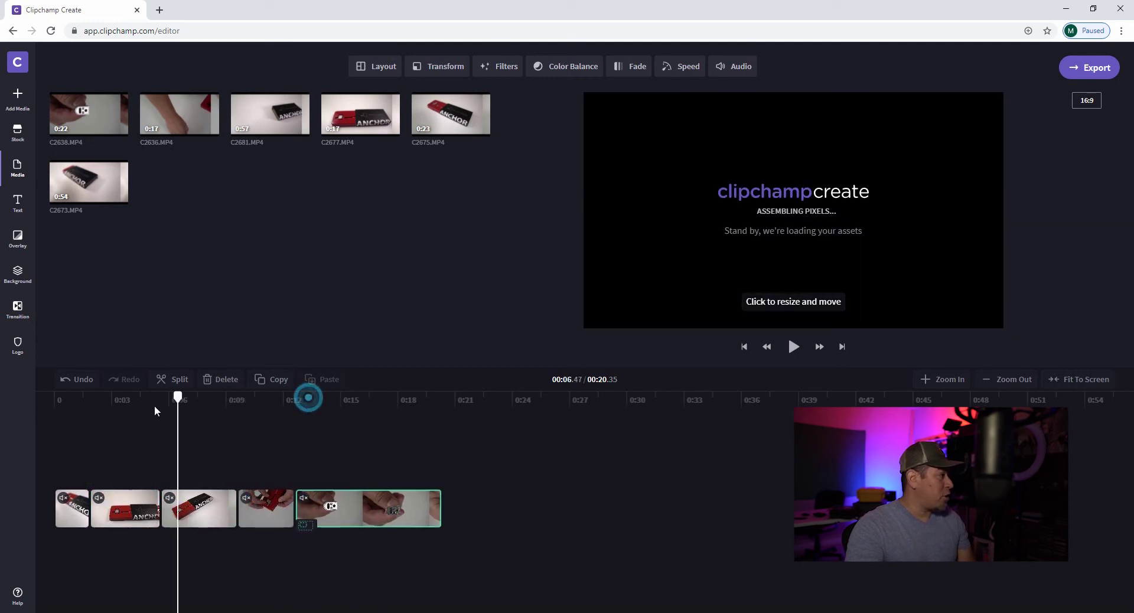
left_click(794, 347)
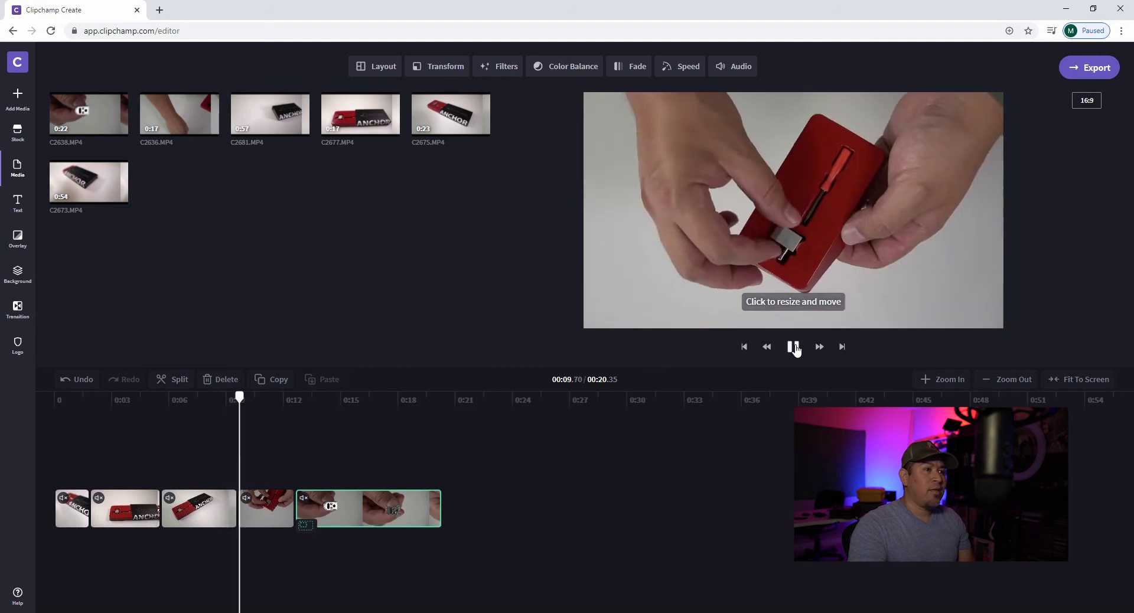
left_click(795, 347)
left_click(231, 511)
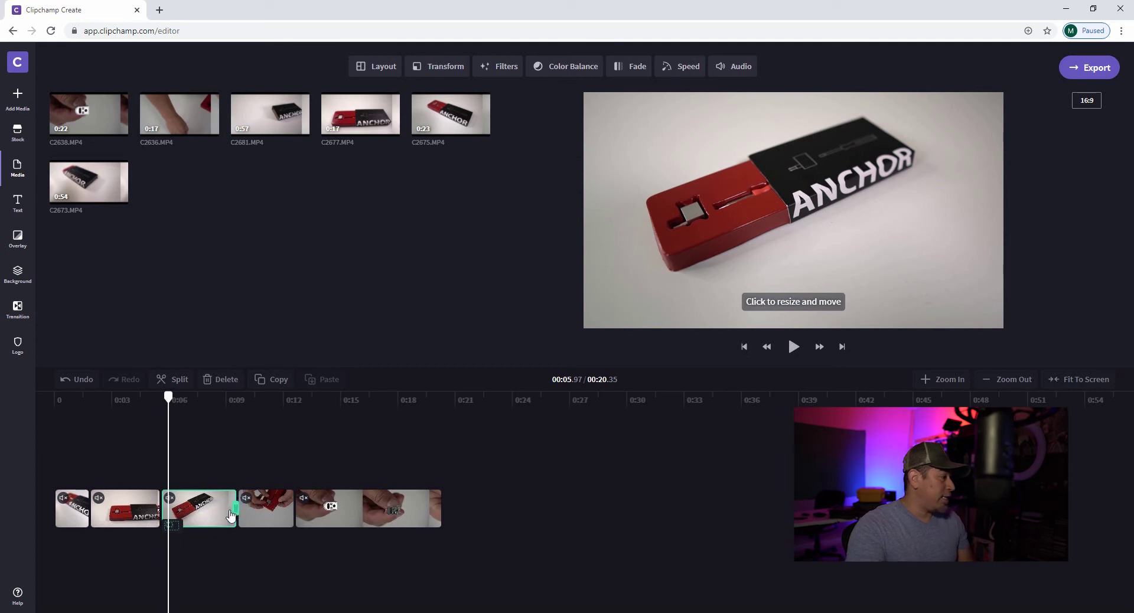
left_click_drag(230, 514, 145, 509)
left_click(153, 513)
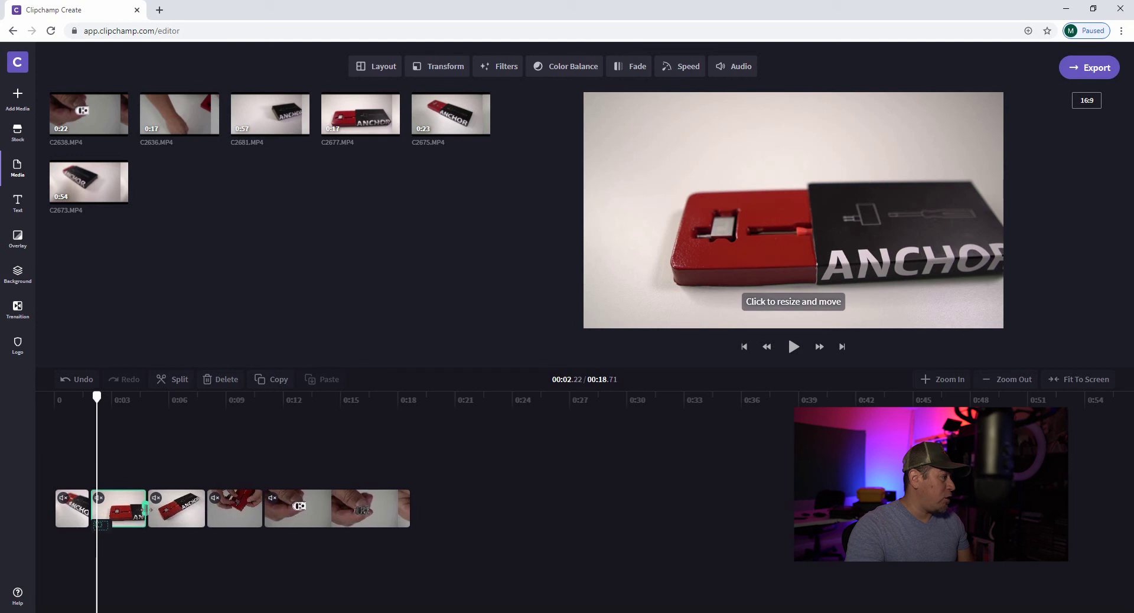
Play the sequence from about 1.4 seconds and trim the end of the fourth clip by about 0.6 seconds
left_click_drag(85, 401, 79, 402)
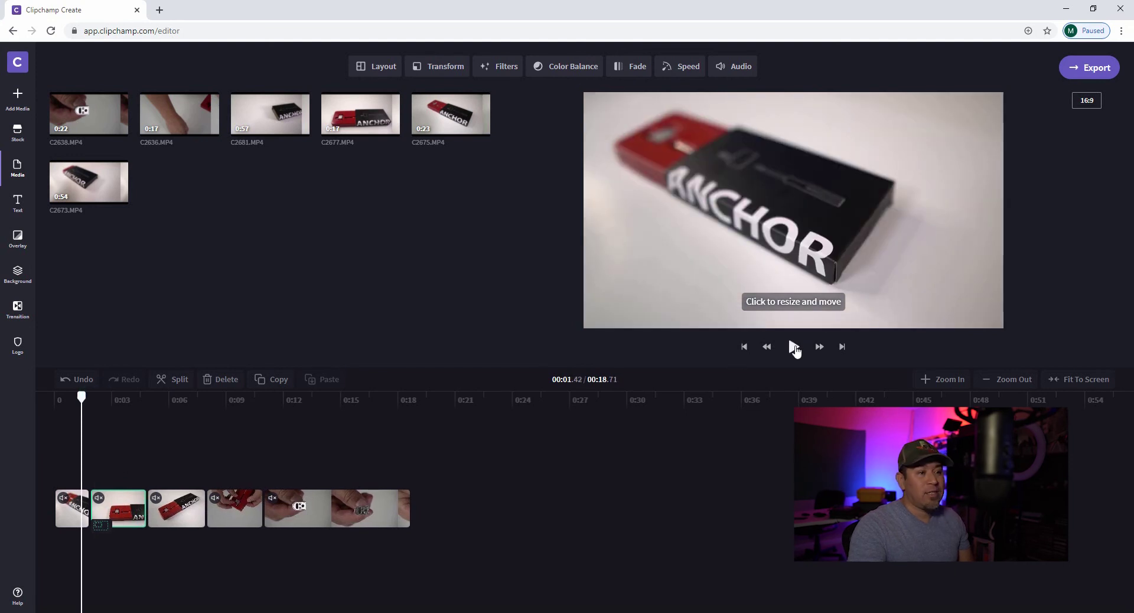
left_click(794, 347)
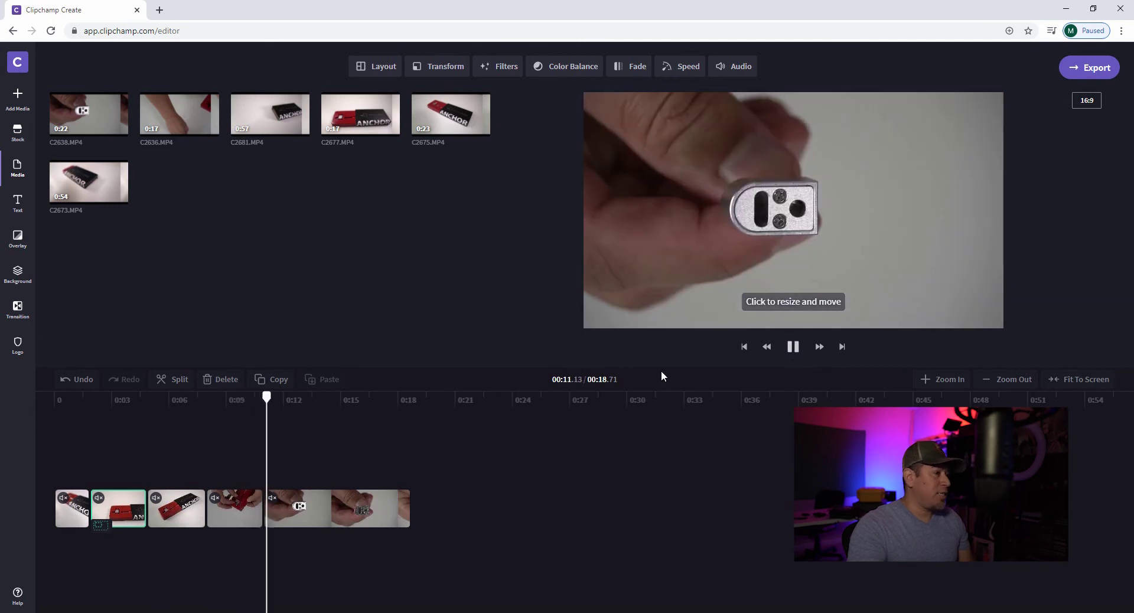
left_click(793, 347)
left_click(260, 509)
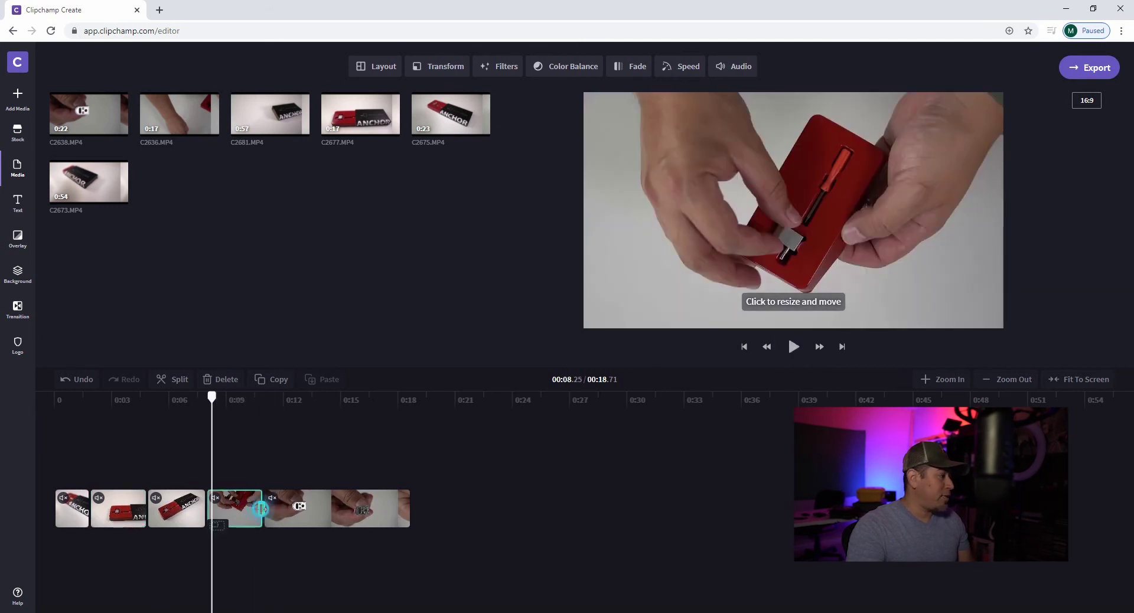
left_click_drag(256, 516, 251, 509)
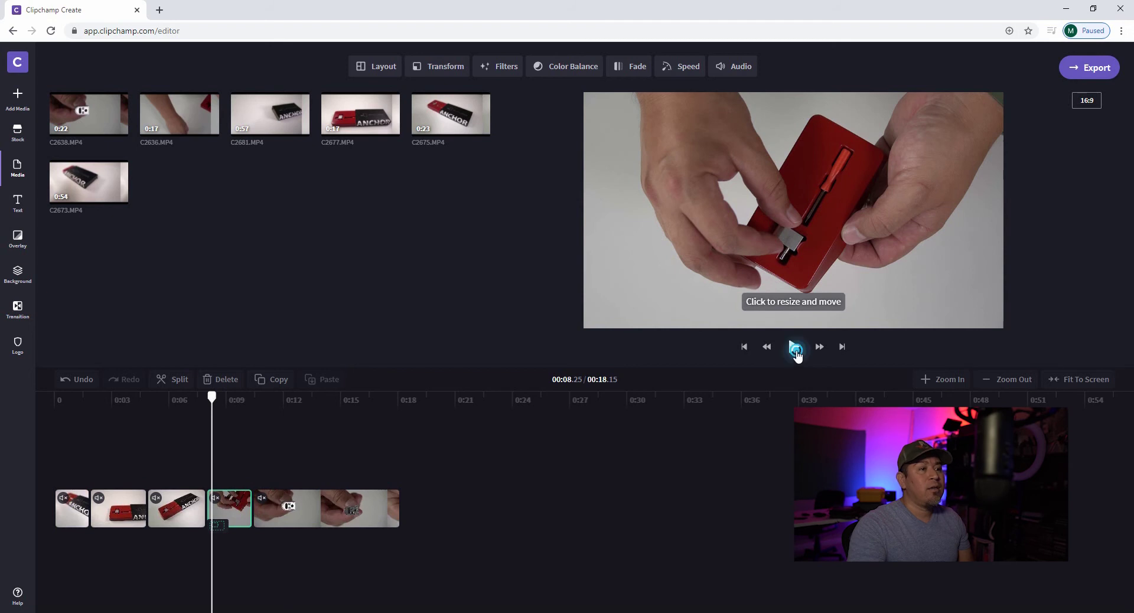
Play the last clip, split it at about 13.4 seconds on the timeline and delete the portion after the cut
left_click(795, 349)
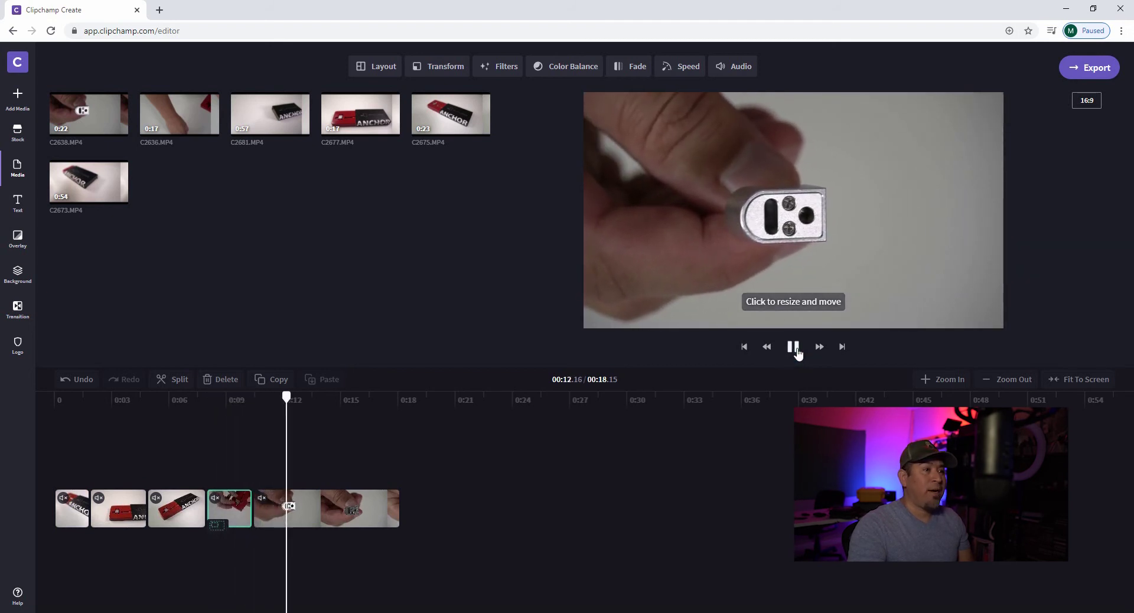
key("space")
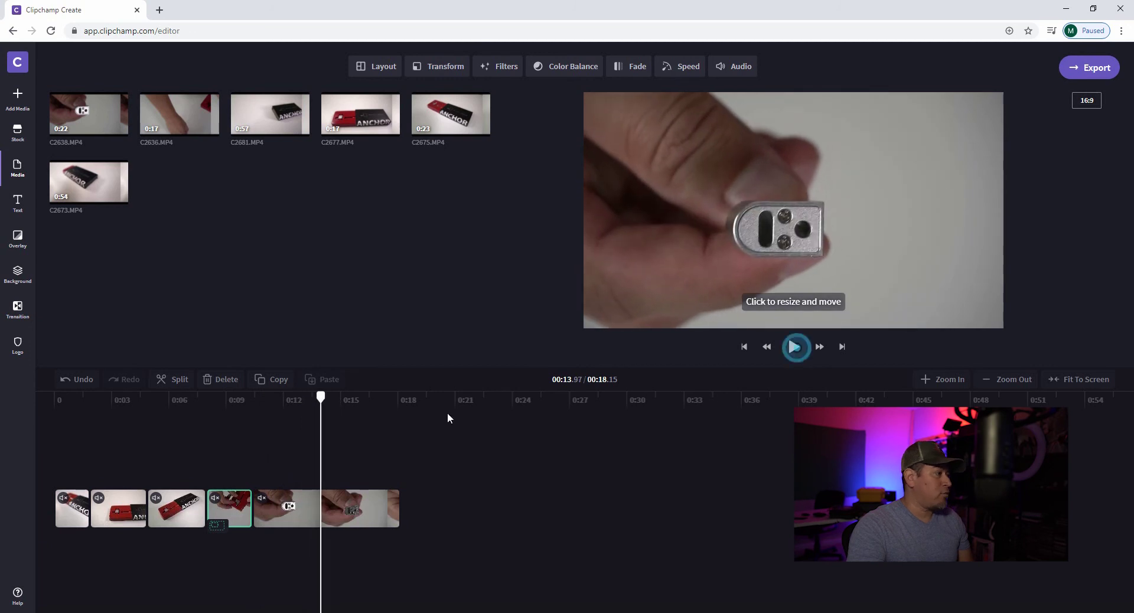
left_click_drag(321, 412, 311, 403)
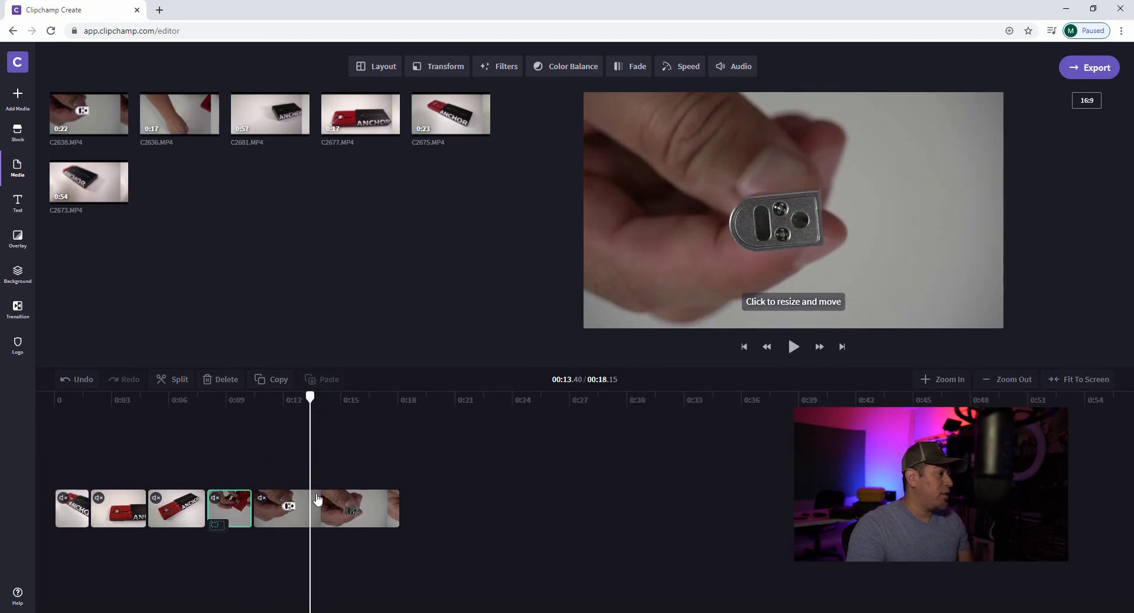
left_click(363, 509)
key("Delete")
left_click_drag(306, 397, 58, 400)
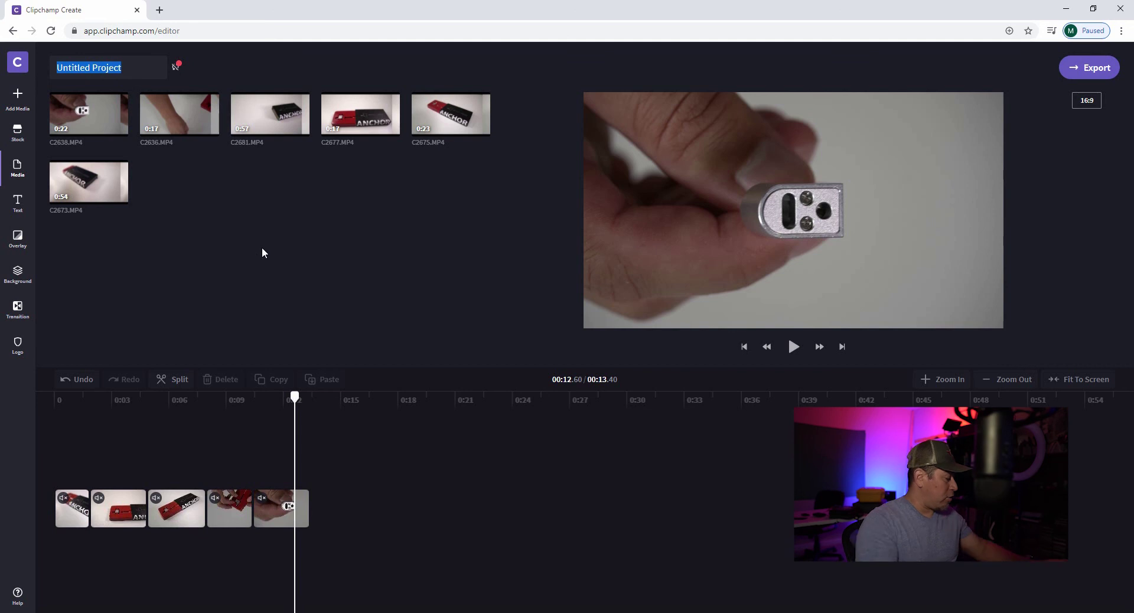
Rename the project as Anchor1 and export it as a 480p video with default compression
type("Anchor1")
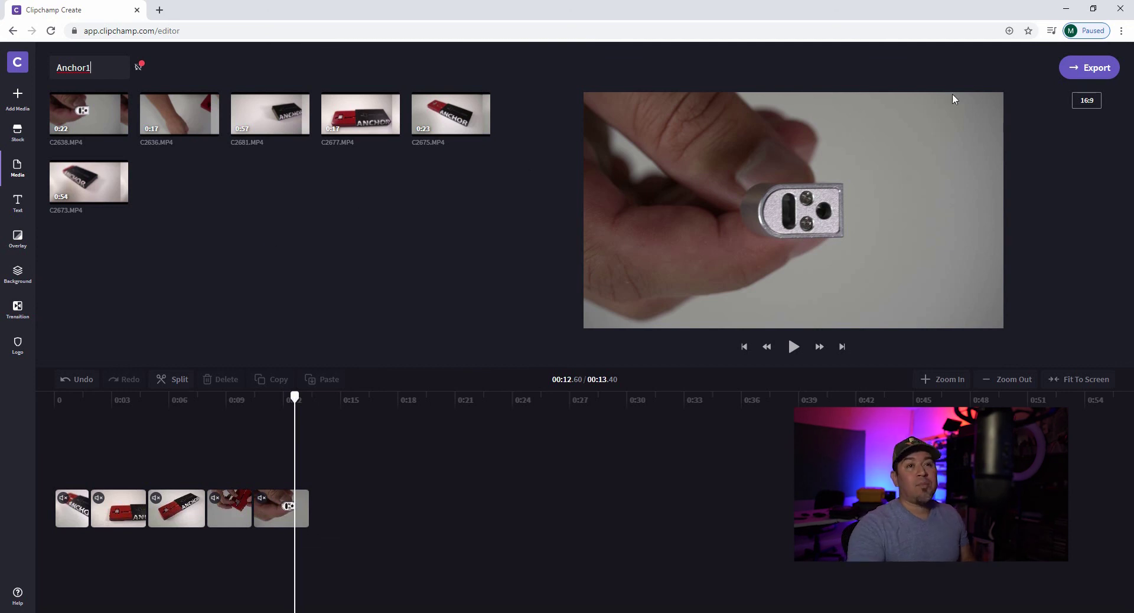
left_click(1094, 68)
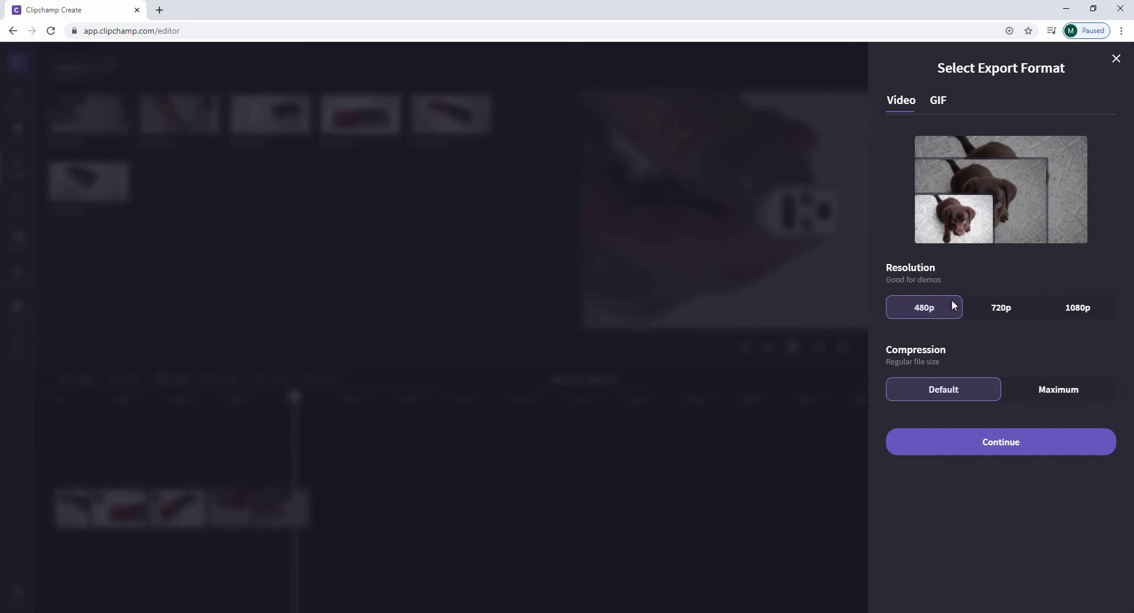
left_click(994, 444)
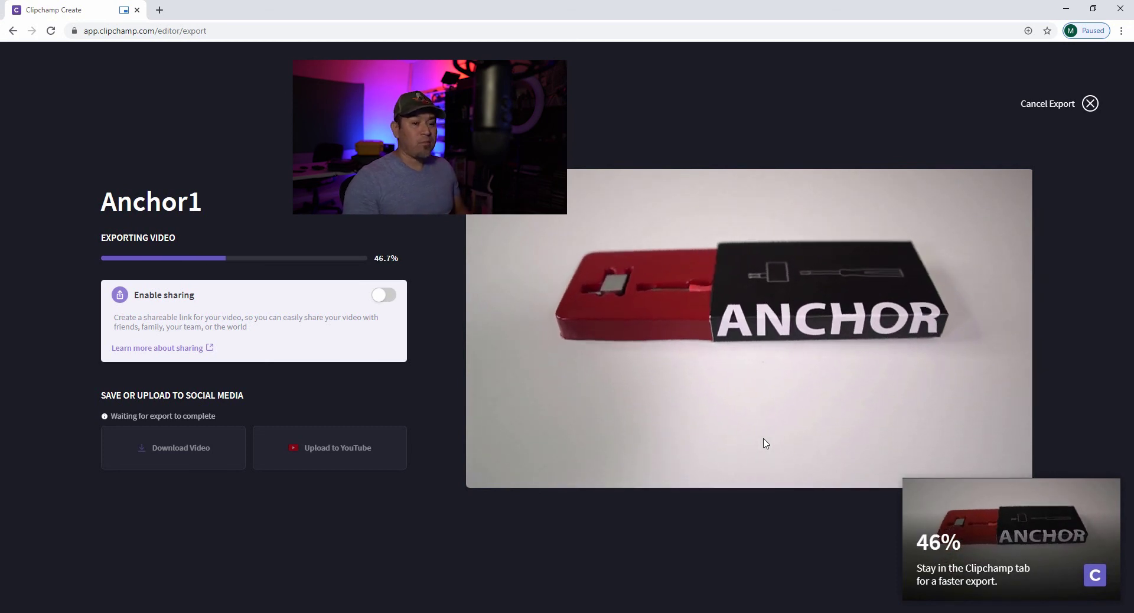
Switch to the Outlook inbox to check the floating export progress preview, and return to the Clipchamp export page
mouse_move(1029, 524)
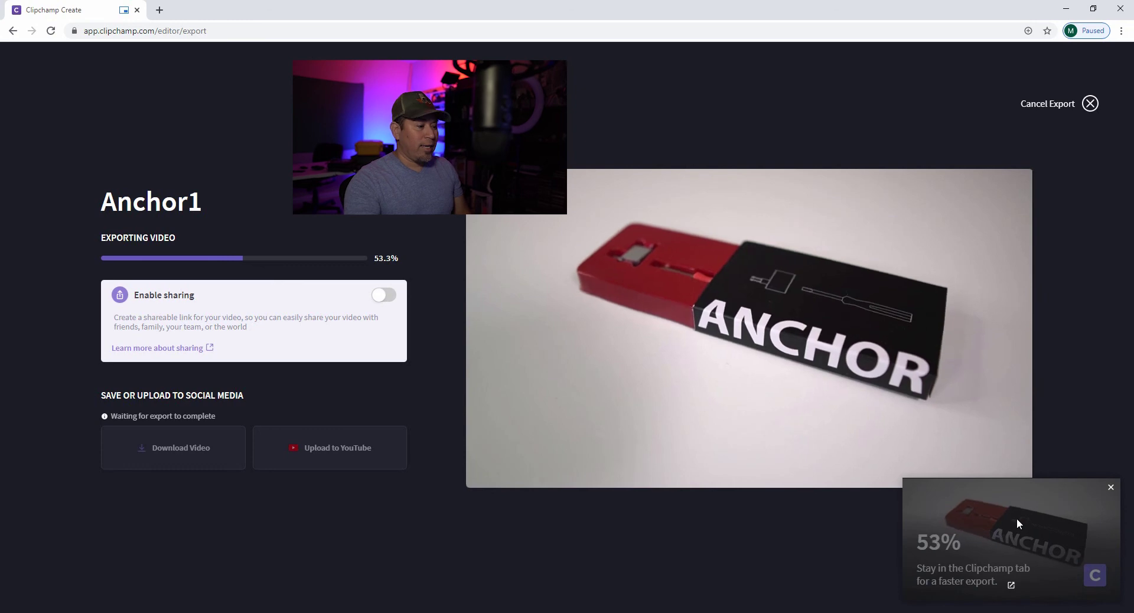
key("alt+Tab")
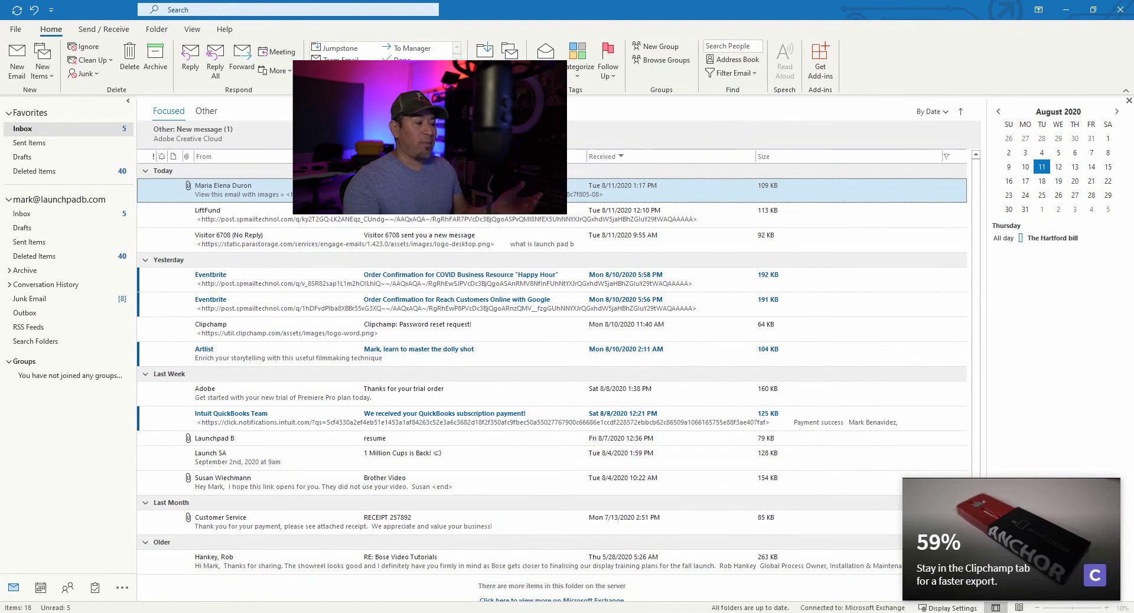
mouse_move(372, 609)
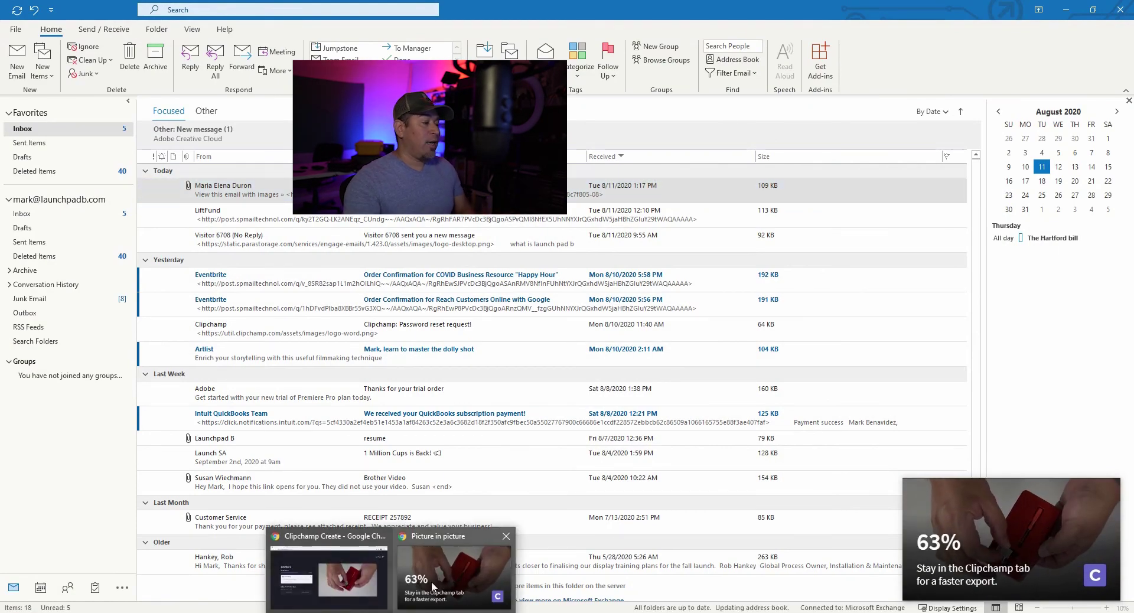
left_click(372, 573)
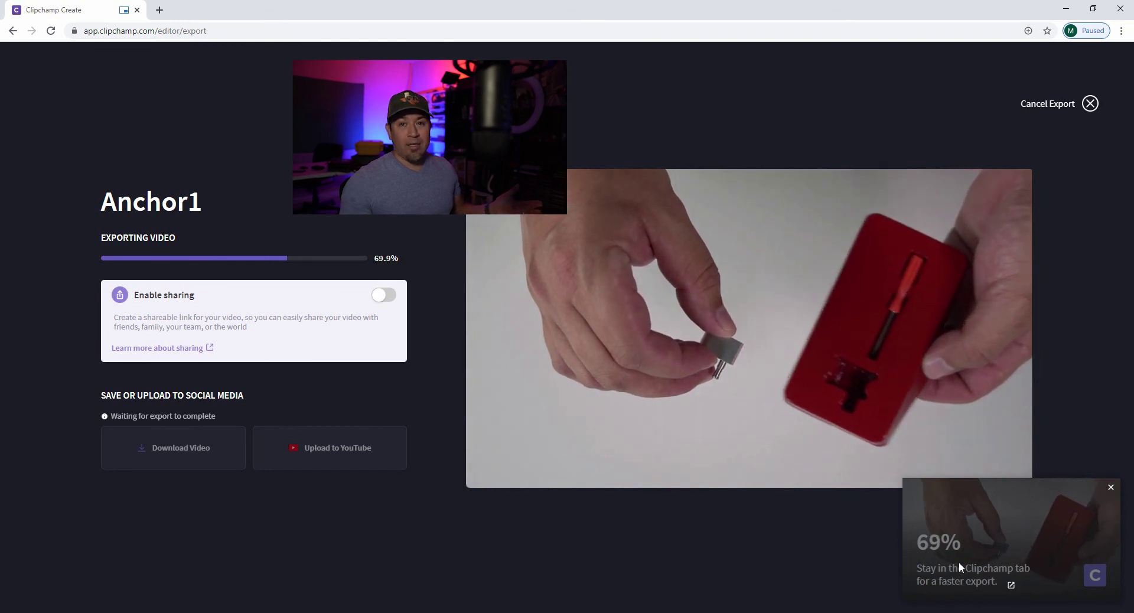